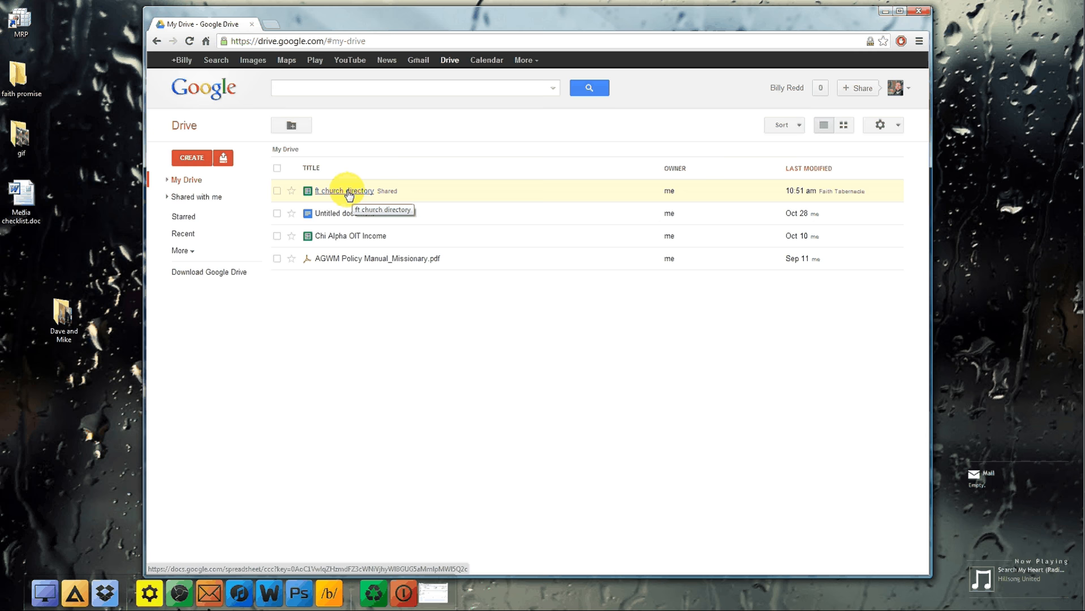
# Step: Open the "ft church directory" spreadsheet from Google Drive and look over its name, address and phone columns
pyautogui.click(338, 193)
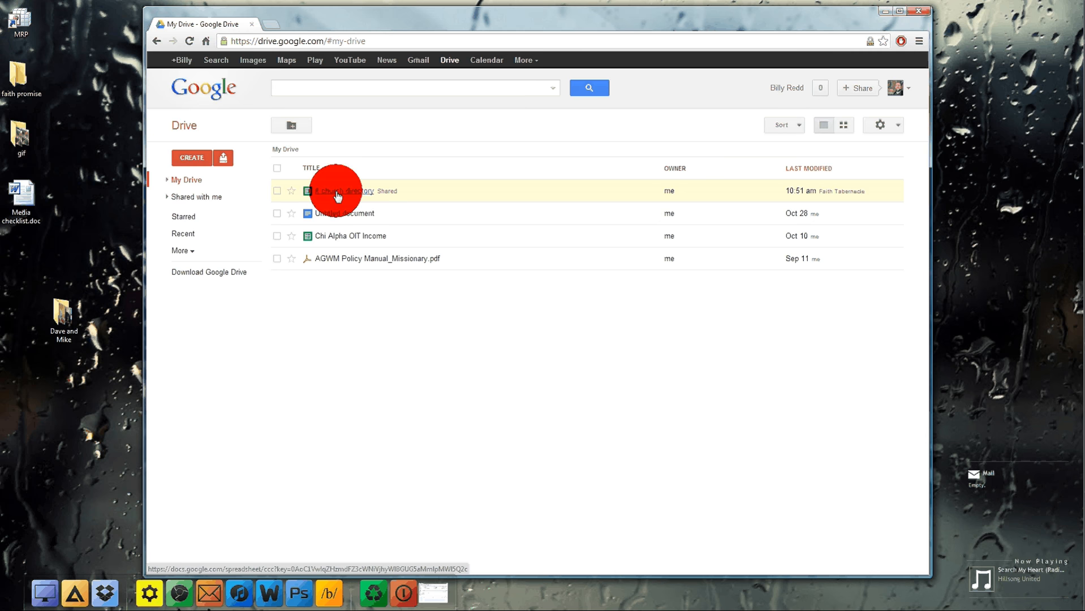
pyautogui.click(338, 192)
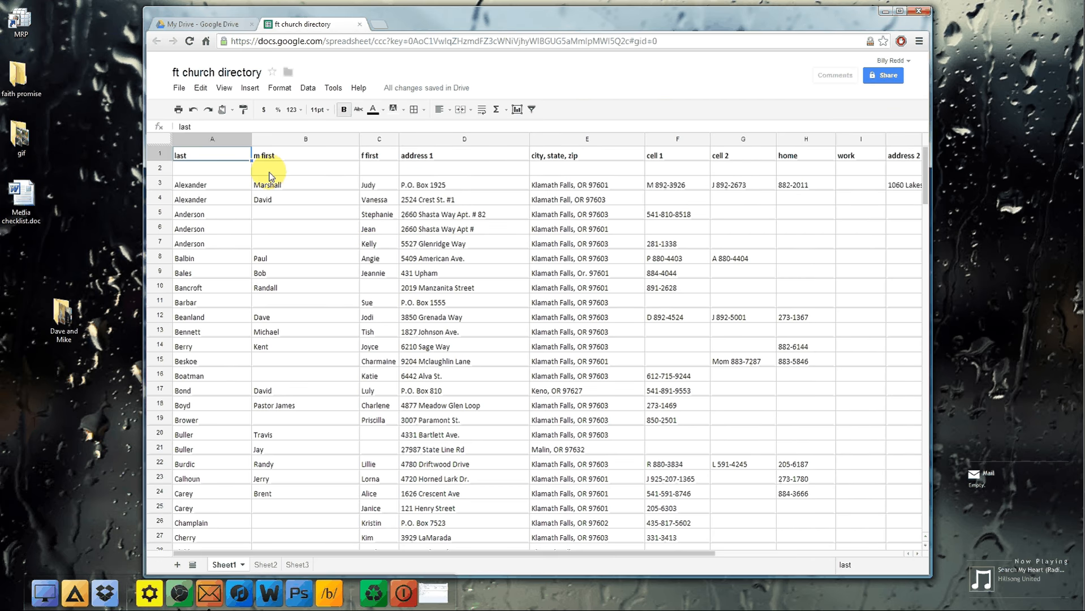
pyautogui.scroll(-2, 334, 269)
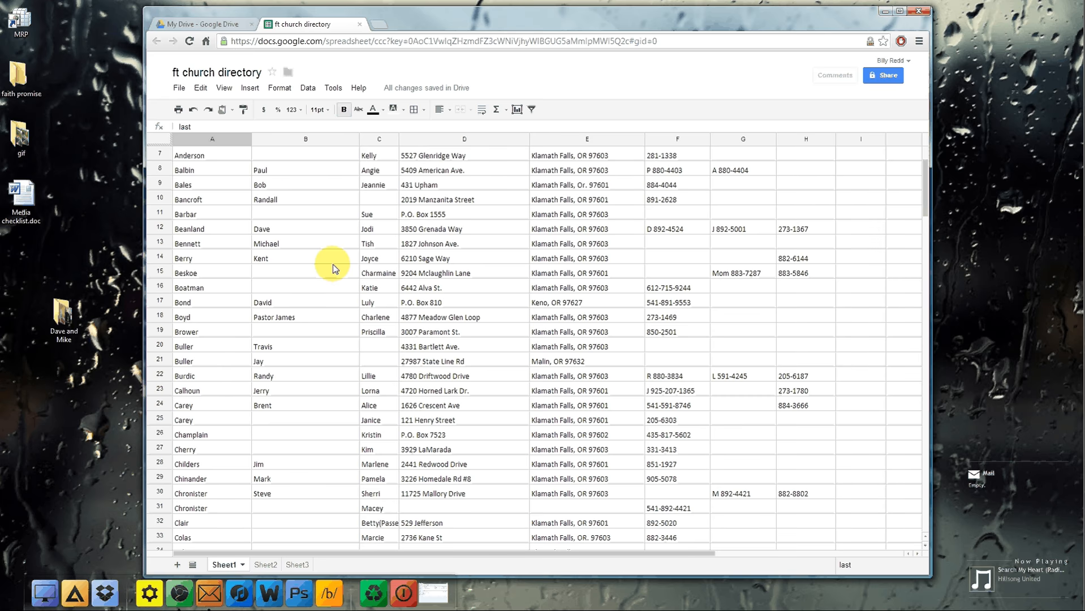
pyautogui.scroll(2, 333, 268)
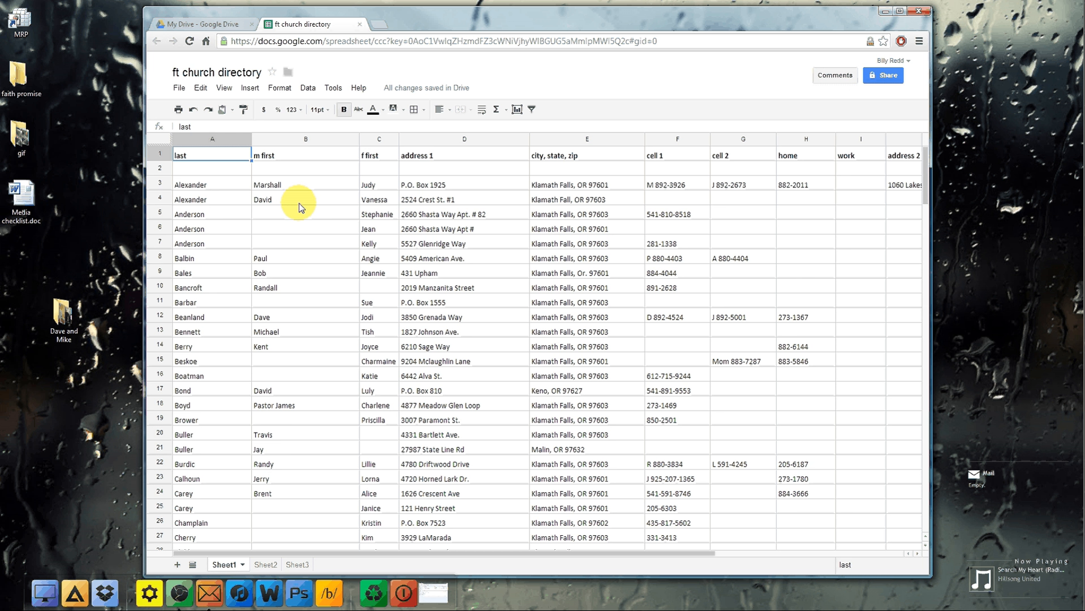
# Step: Download the church directory spreadsheet as a Microsoft Excel (.xlsx) file
pyautogui.click(180, 89)
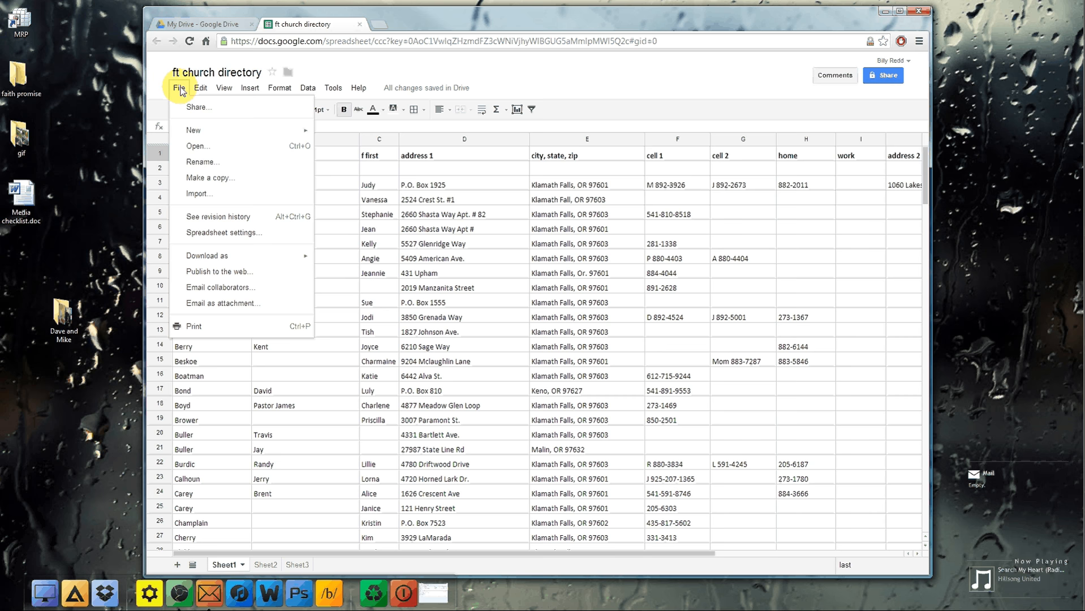
pyautogui.moveTo(233, 260)
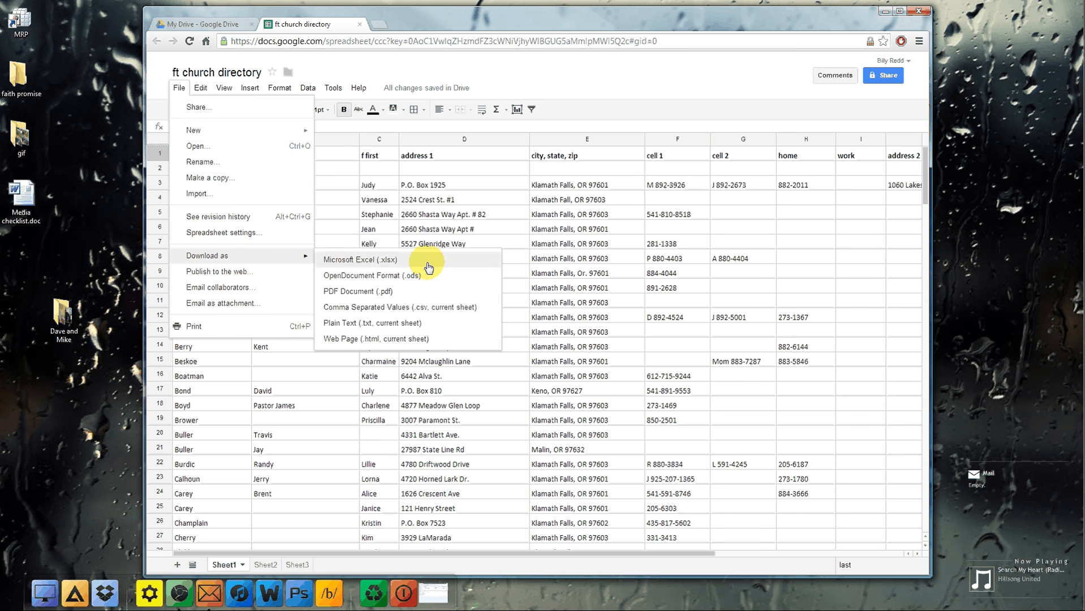
pyautogui.click(359, 260)
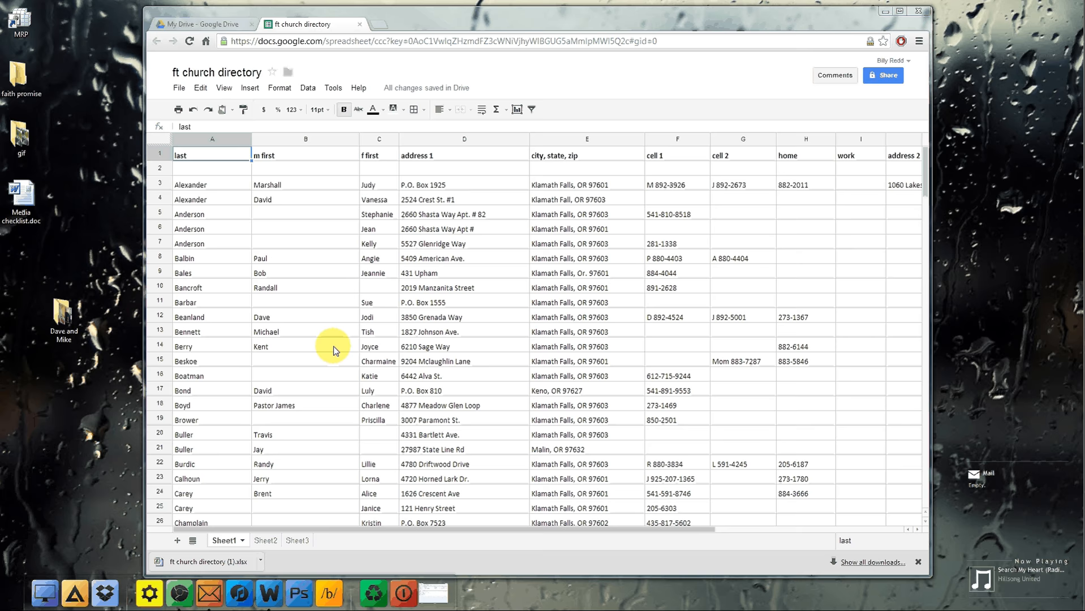
# Step: Switch to the blank Word document, start the Step by Step Mail Merge Wizard for Labels and continue to the starting document stage
pyautogui.click(652, 21)
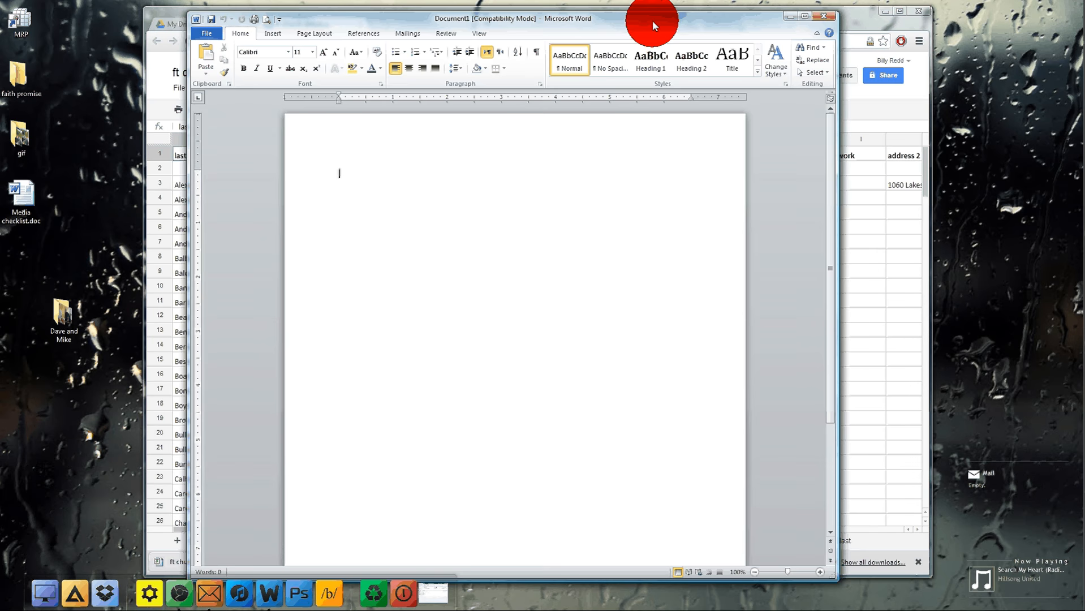
pyautogui.moveTo(652, 21); pyautogui.dragTo(652, 18)
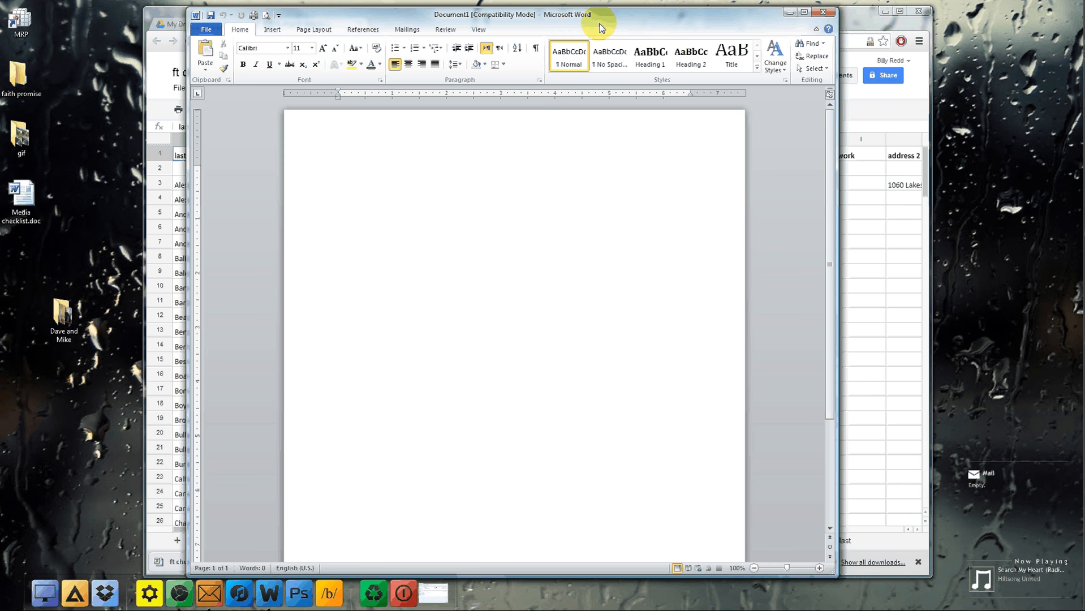
pyautogui.click(411, 31)
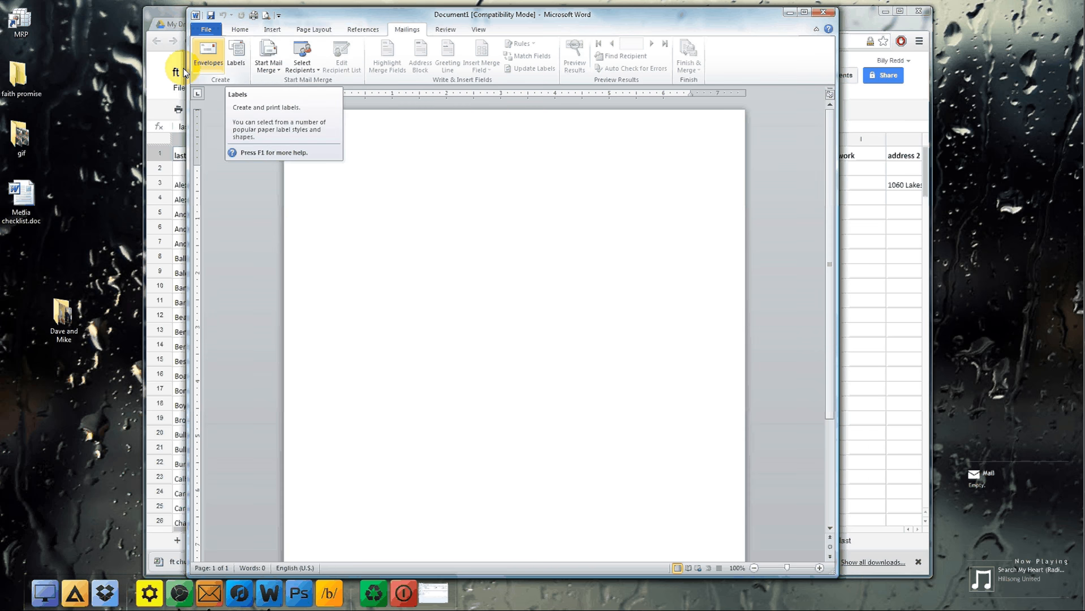
pyautogui.click(275, 60)
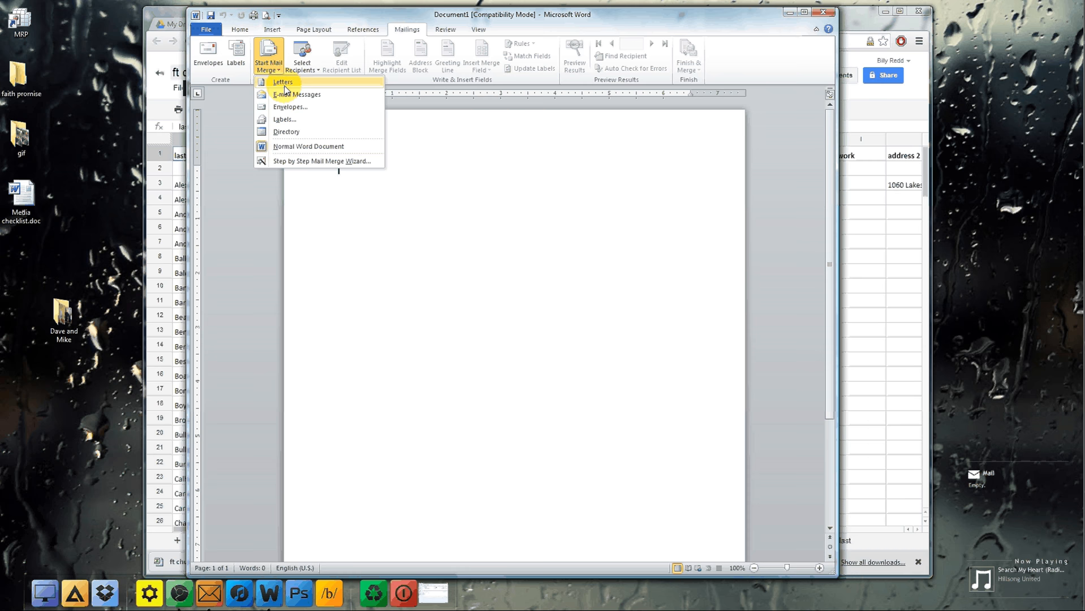
pyautogui.click(302, 164)
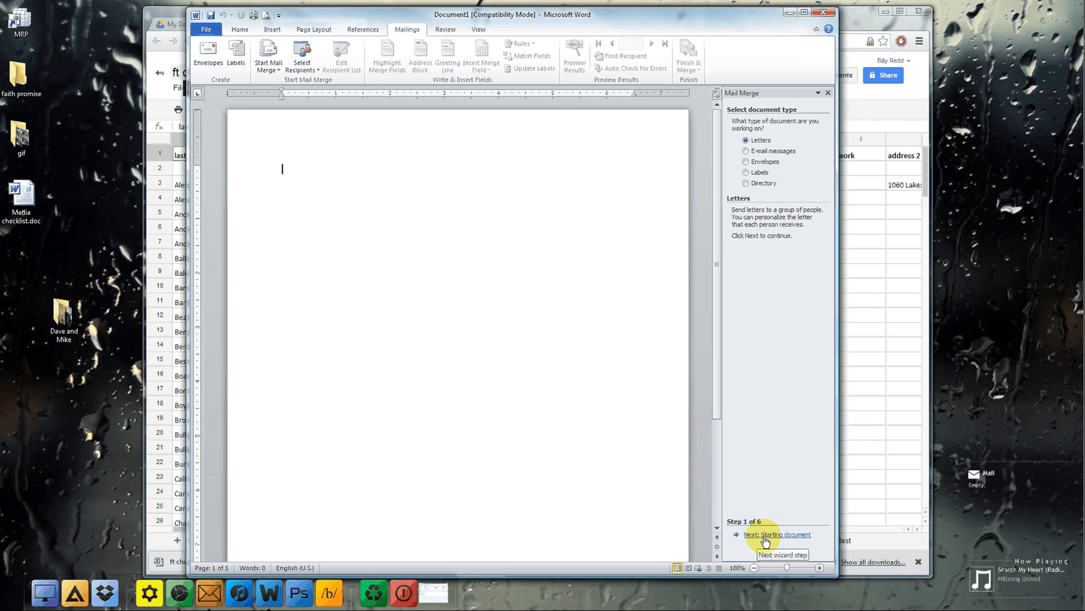
pyautogui.click(746, 174)
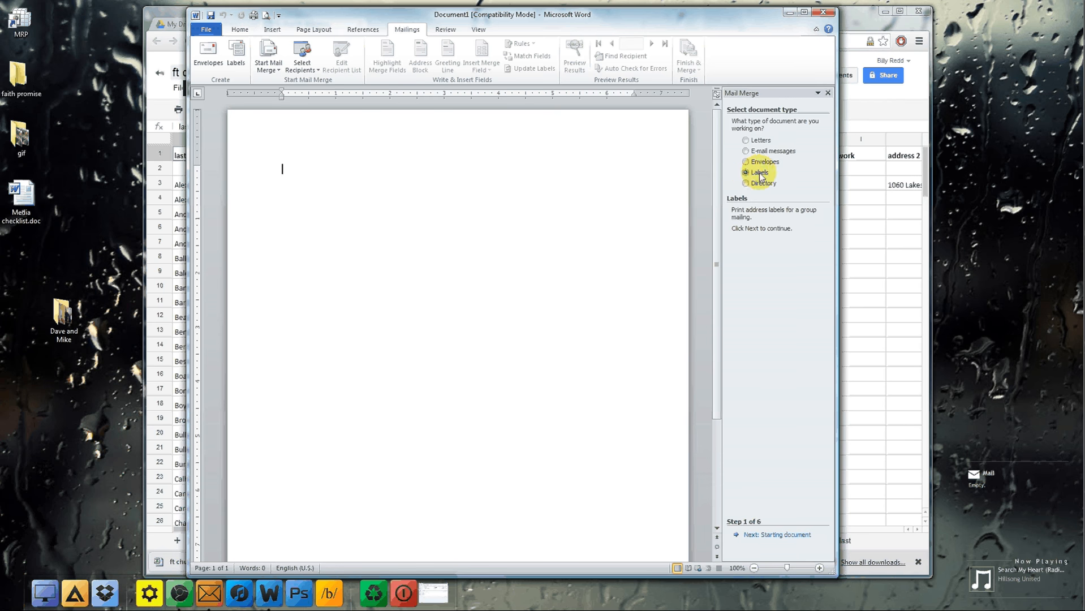
pyautogui.click(762, 536)
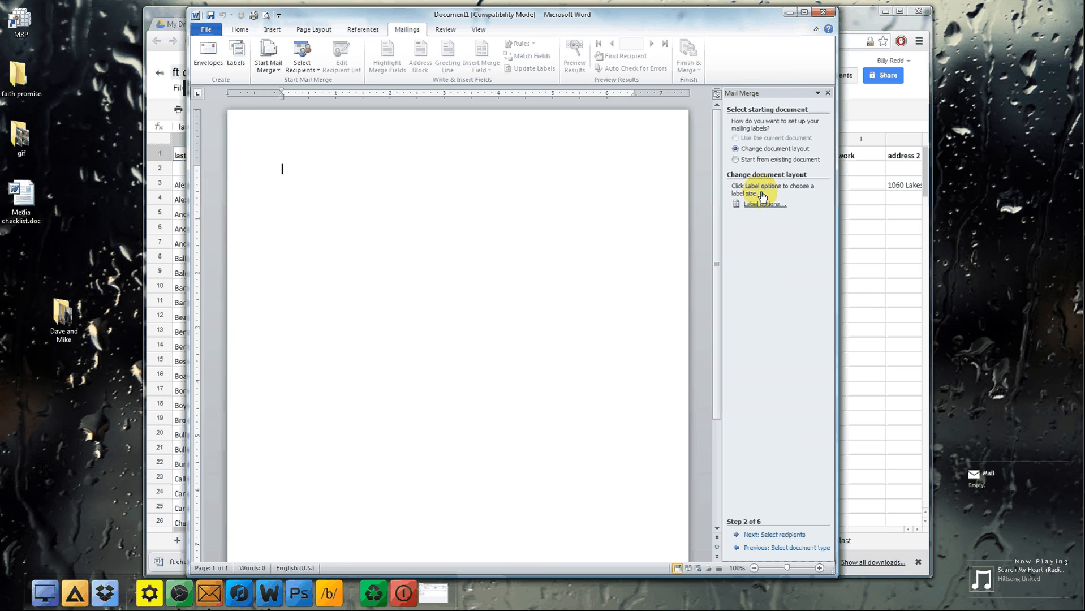
# Step: Open the label options and choose Bypass Tray as the tray for page printers
pyautogui.click(764, 202)
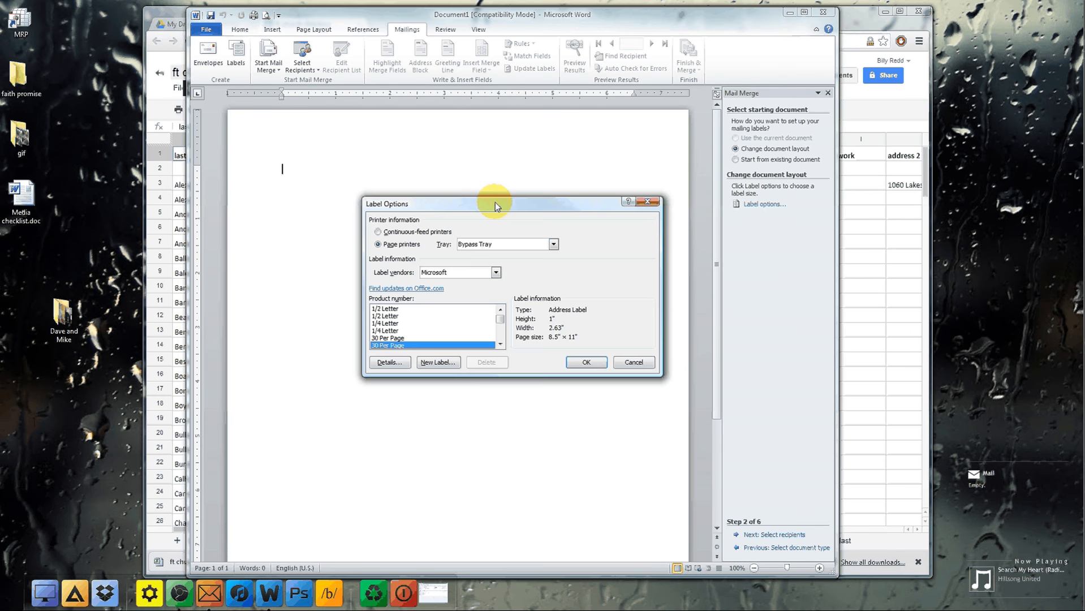
pyautogui.moveTo(495, 202); pyautogui.dragTo(518, 150)
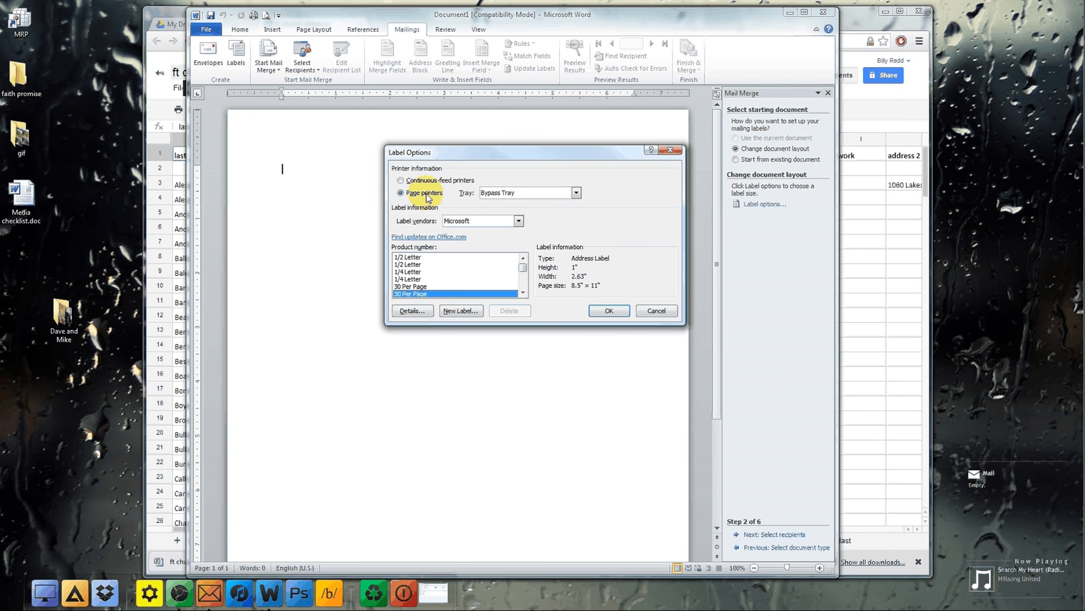
pyautogui.click(550, 192)
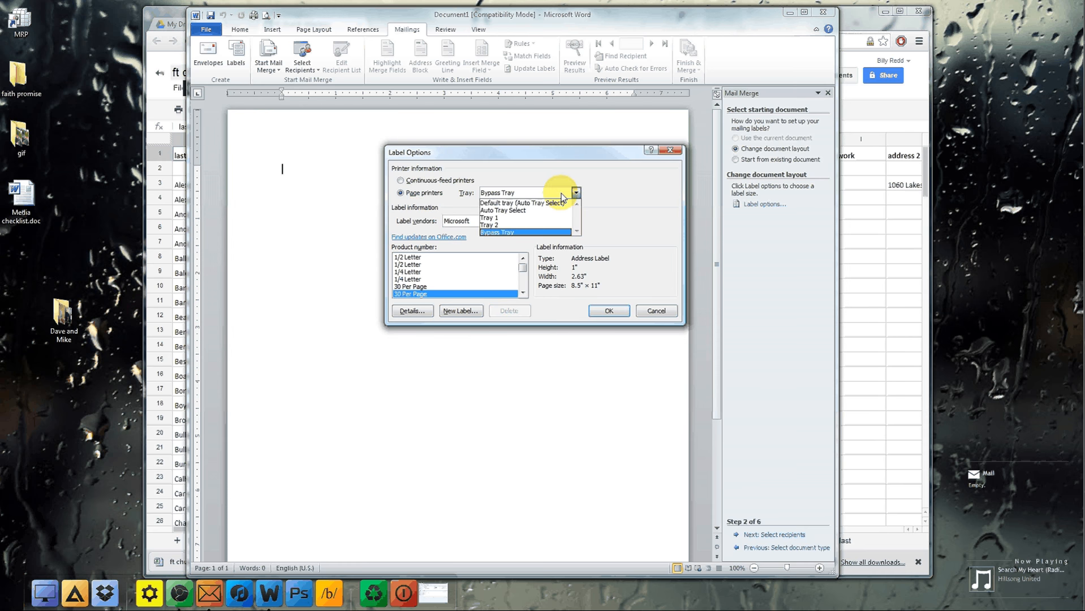
pyautogui.click(510, 230)
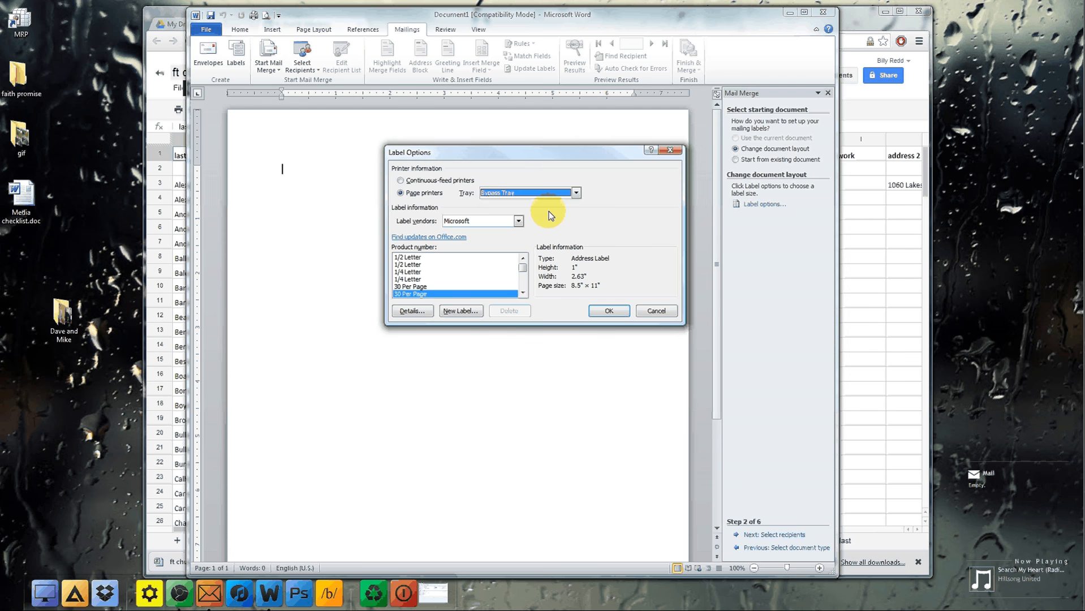
# Step: Set the label vendor to Avery US Letter and apply product 5160 Easy Peel Address Labels to the document
pyautogui.click(471, 222)
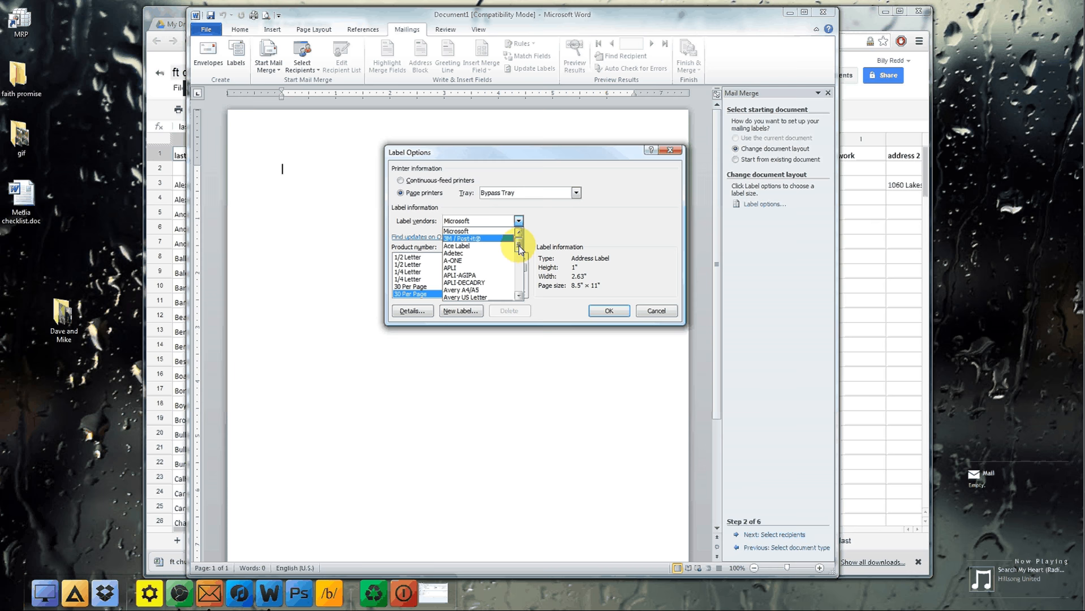
pyautogui.moveTo(520, 249); pyautogui.dragTo(457, 256)
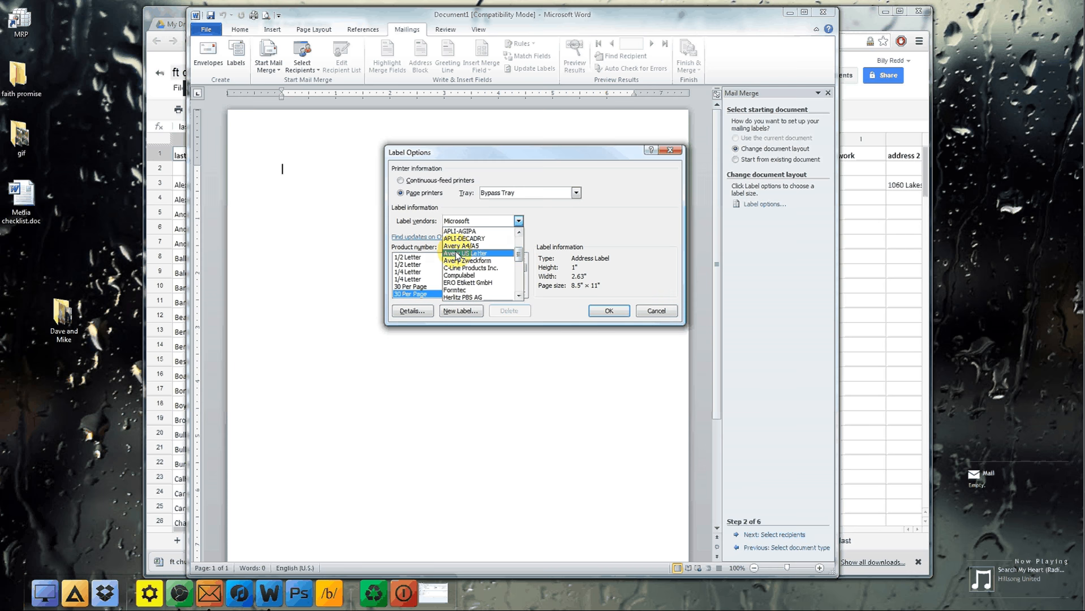
pyautogui.click(457, 255)
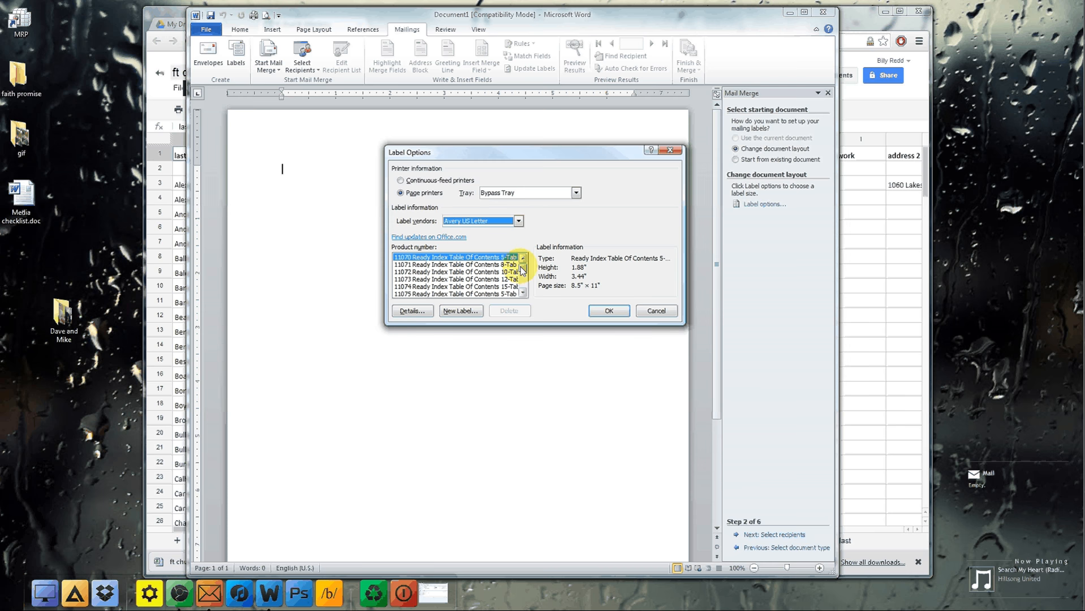
pyautogui.moveTo(520, 267); pyautogui.dragTo(521, 292)
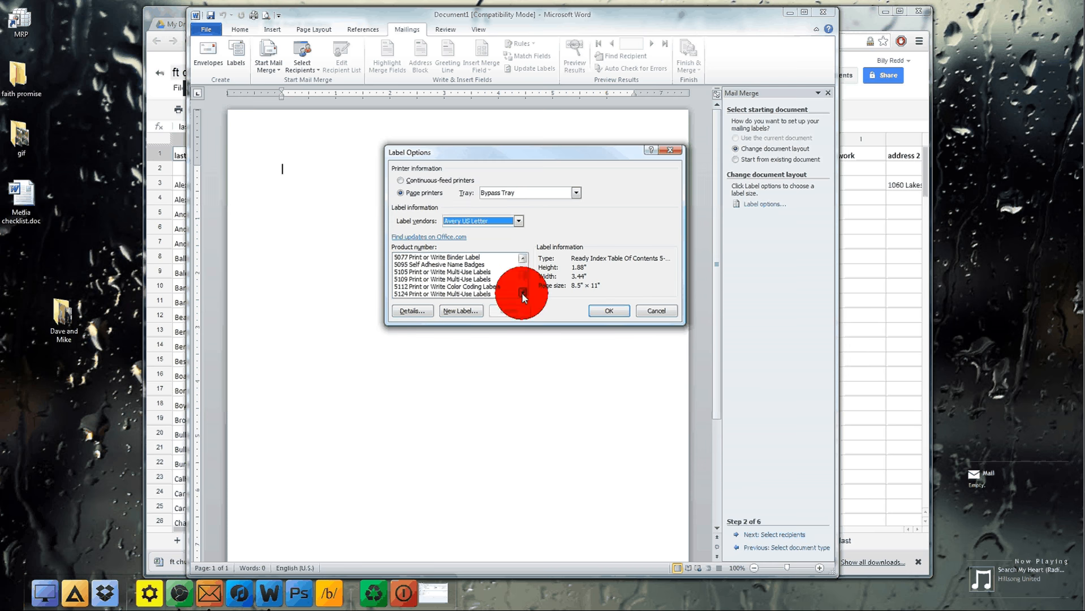
pyautogui.click(522, 292)
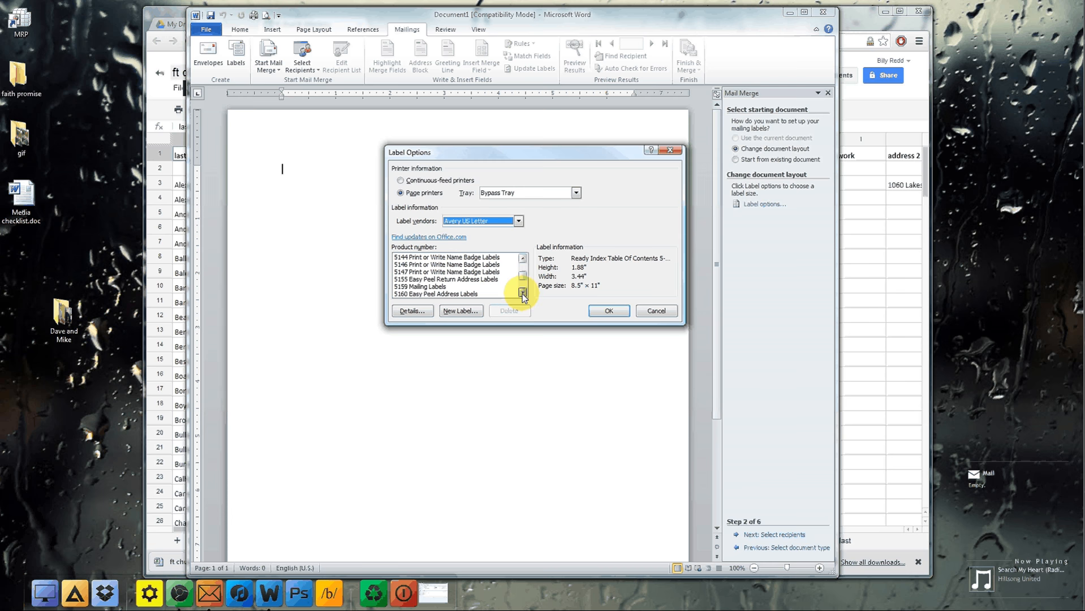
pyautogui.click(396, 266)
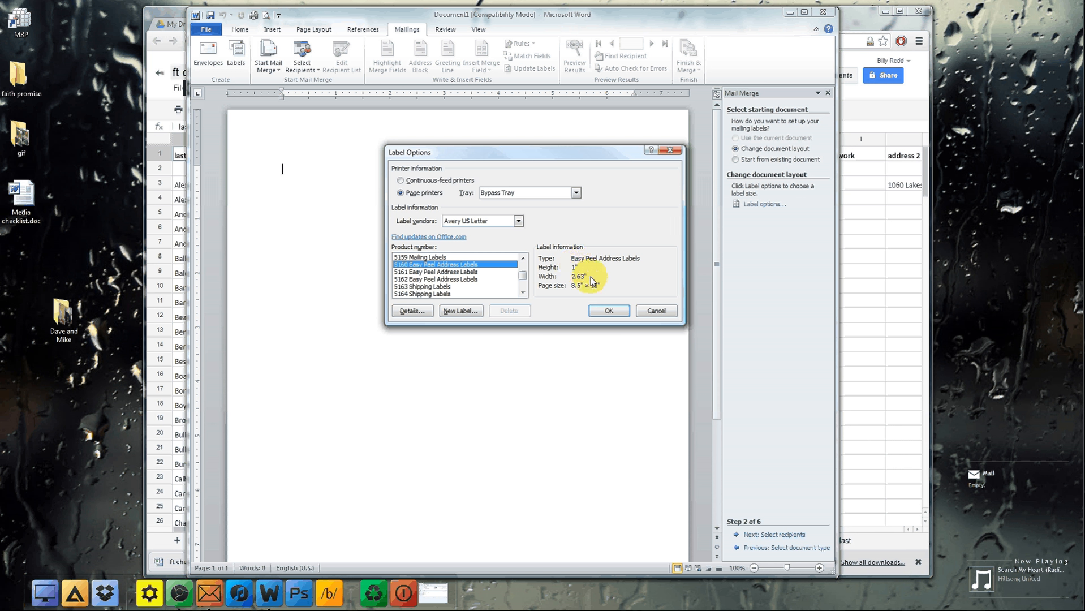
pyautogui.click(601, 310)
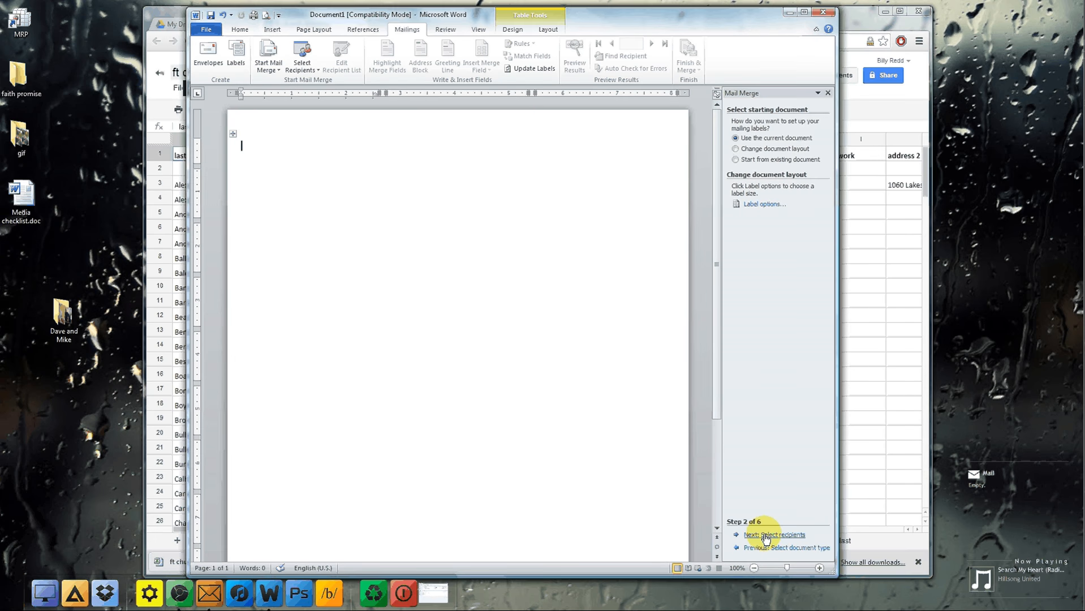
# Step: Continue to recipient selection and browse for the data source file of an existing list
pyautogui.click(767, 534)
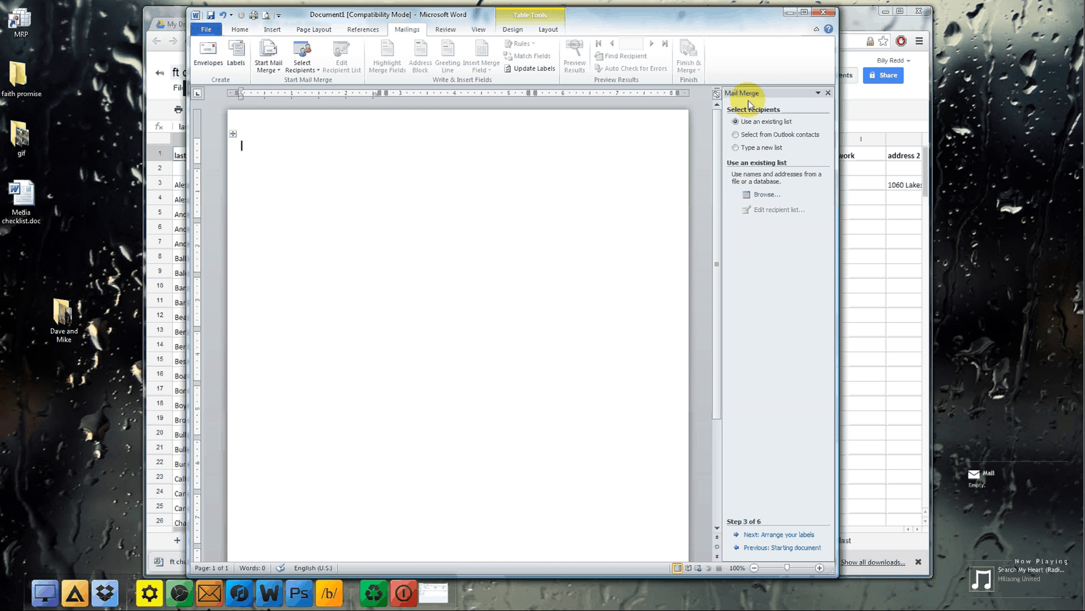
pyautogui.click(762, 195)
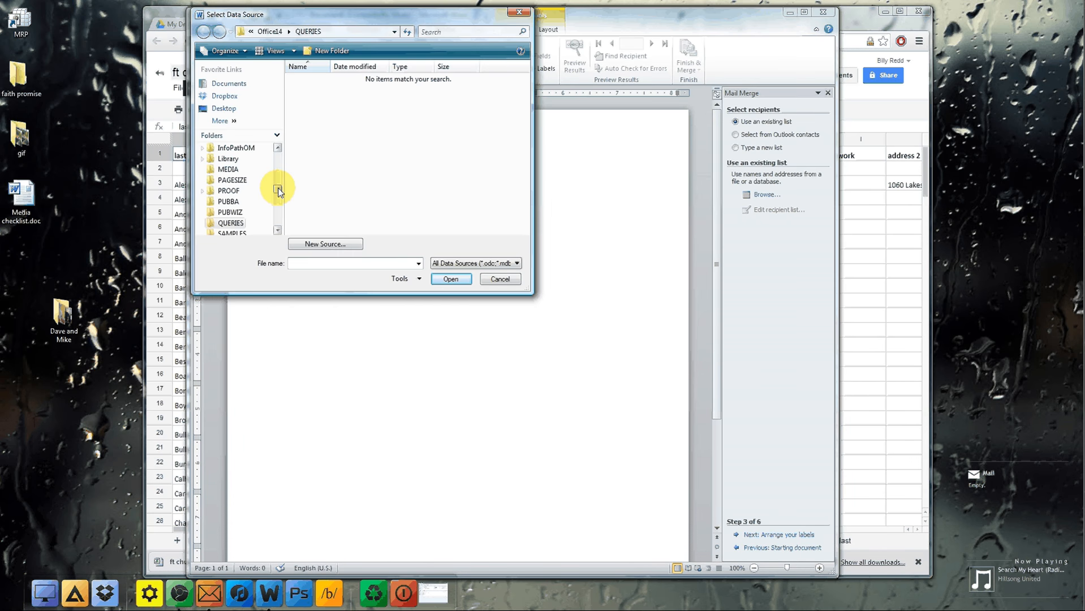
pyautogui.click(229, 124)
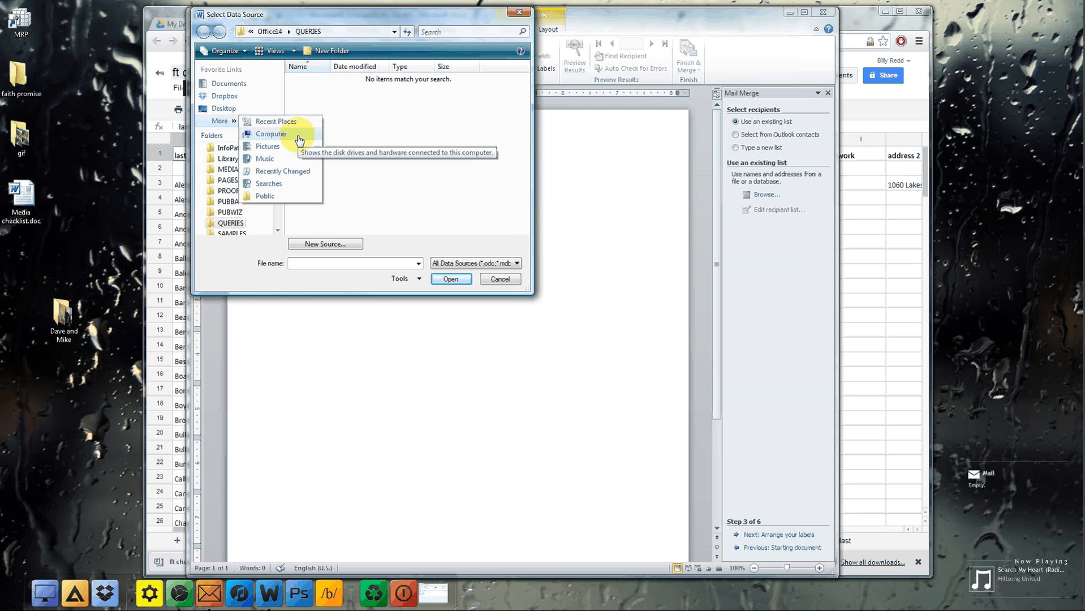
pyautogui.click(273, 120)
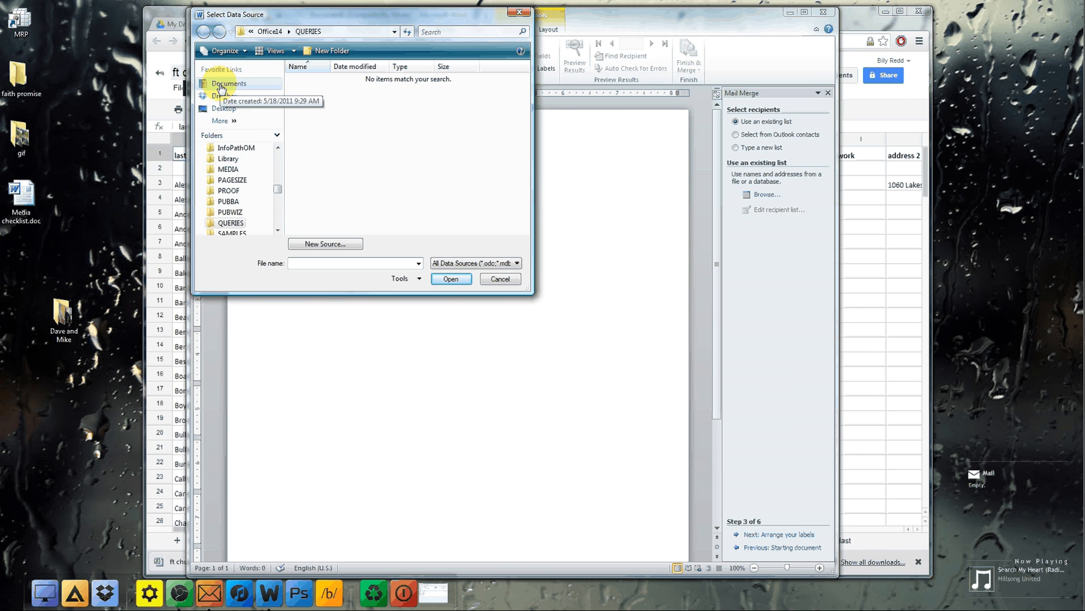
pyautogui.click(223, 85)
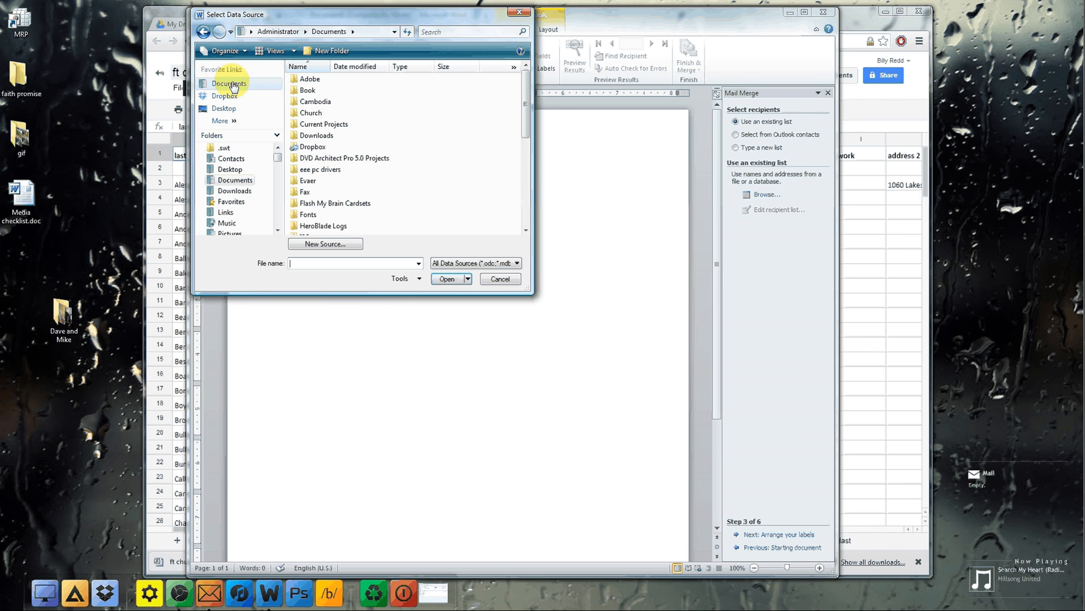
pyautogui.doubleClick(312, 136)
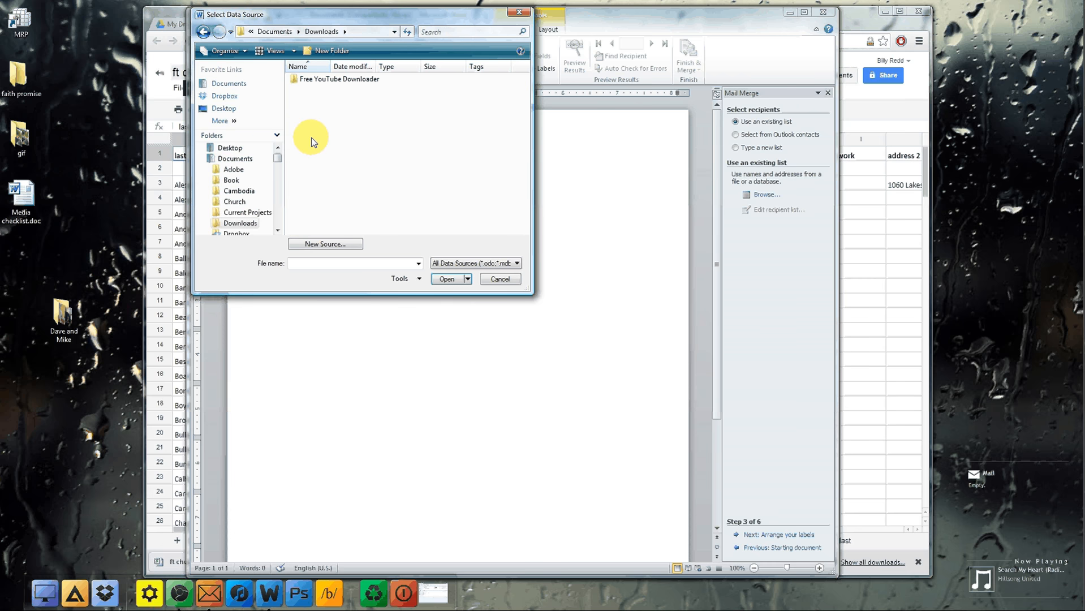
# Step: Choose ft church directory (1).xlsx from the Administrator Downloads folder and use Sheet1$ with column headers in the first row
pyautogui.scroll(2, 258, 165)
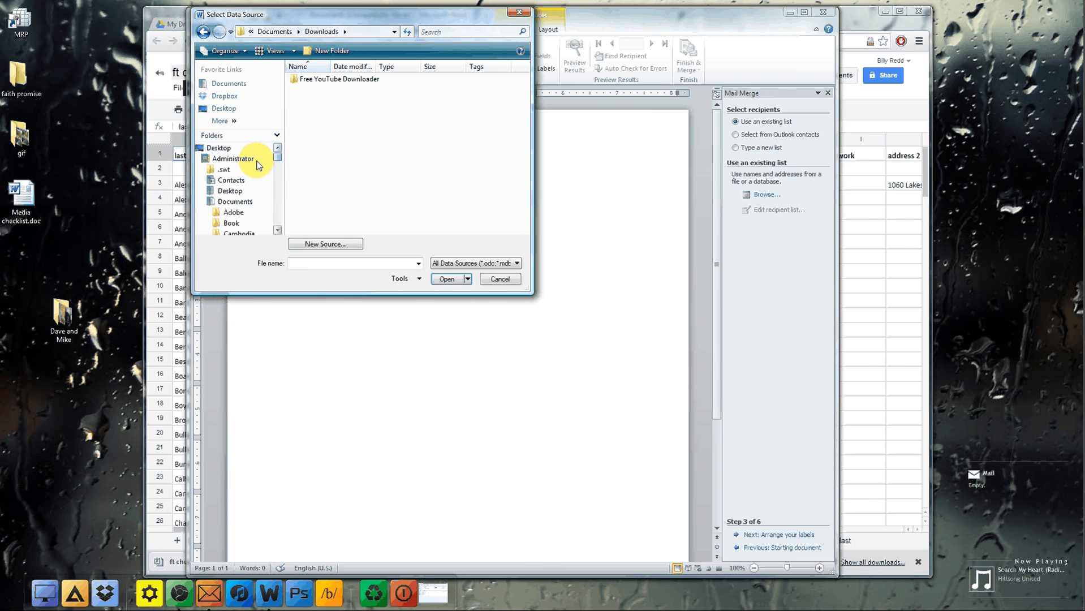
pyautogui.click(235, 212)
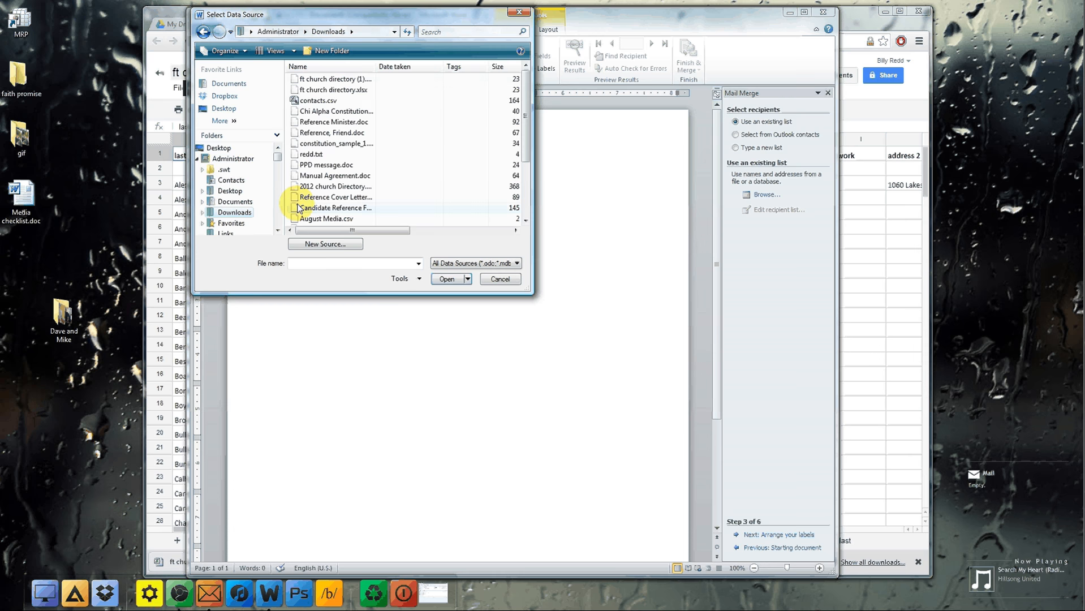
pyautogui.click(322, 90)
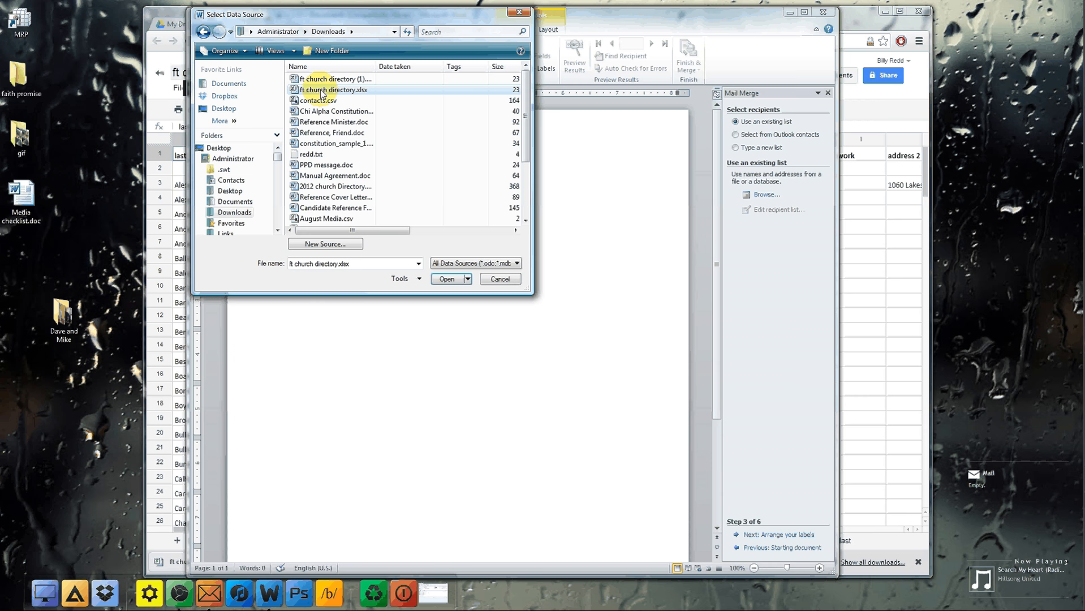
pyautogui.click(358, 79)
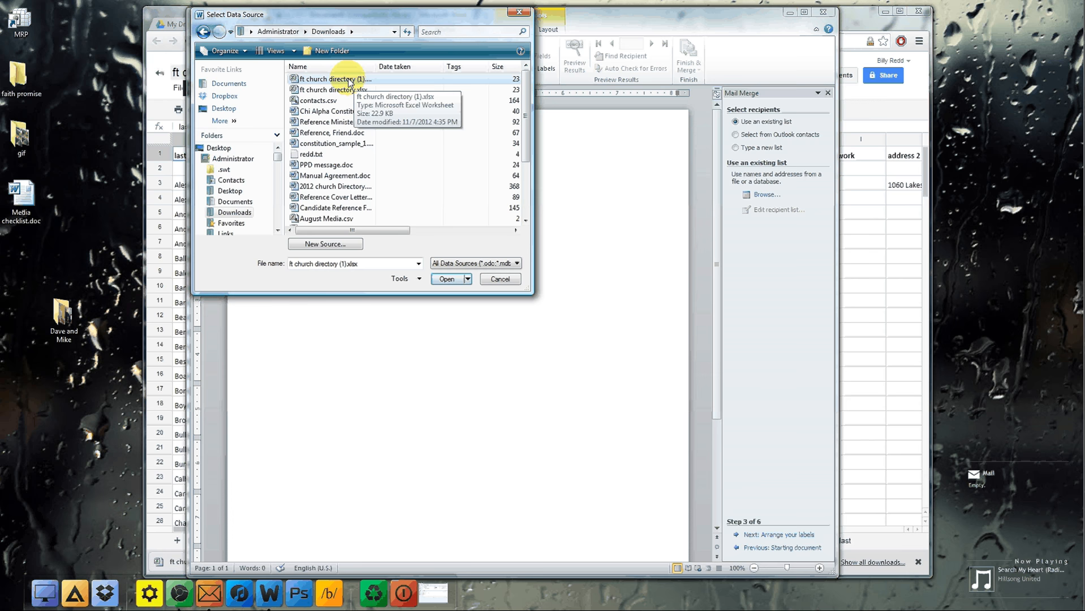
pyautogui.doubleClick(311, 83)
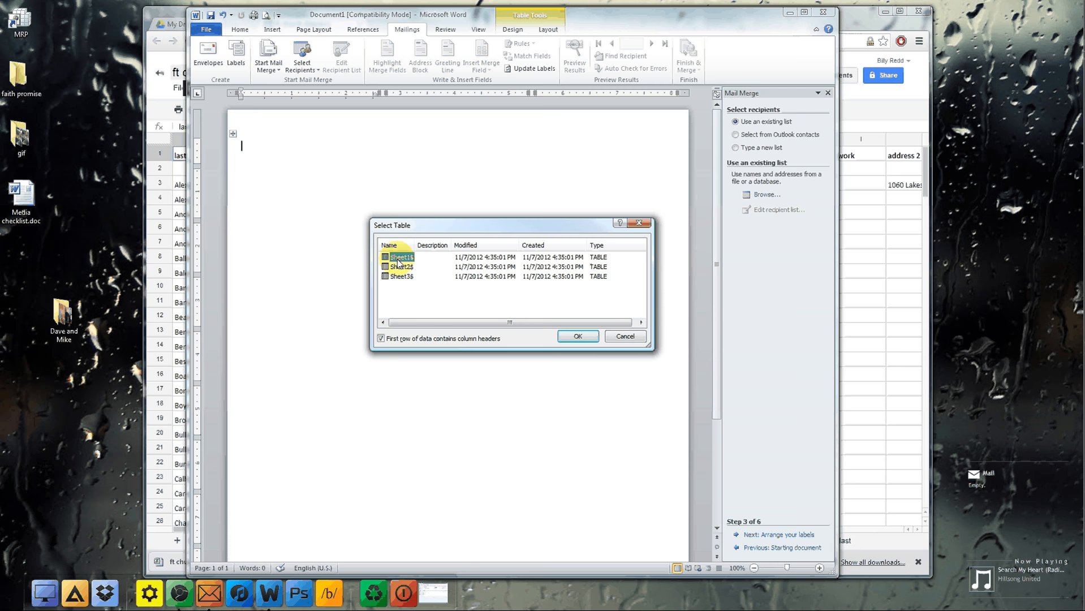
pyautogui.click(575, 338)
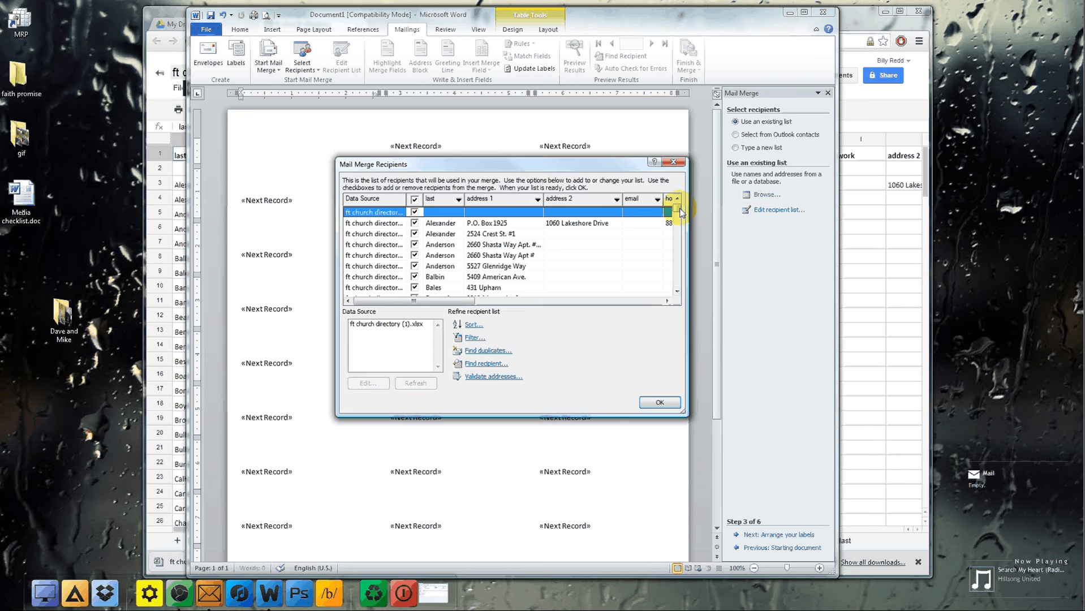
# Step: Sort the mail merge recipients by the m first column and locate the first record with an entry in that column
pyautogui.moveTo(682, 212)
pyautogui.mouseDown()
pyautogui.moveTo(679, 240)
pyautogui.moveTo(679, 204)
pyautogui.mouseUp()
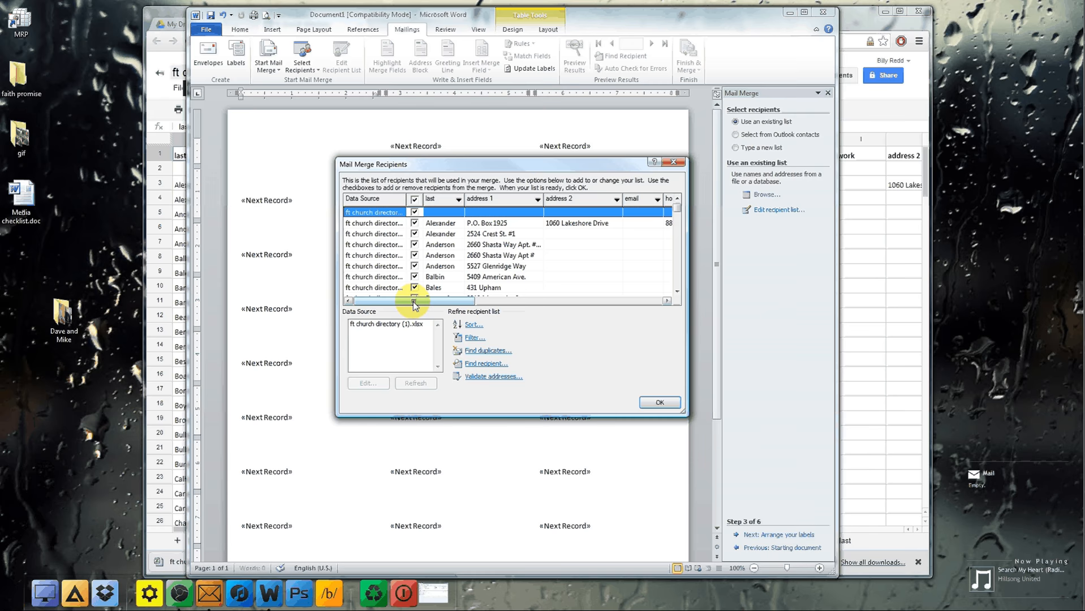
pyautogui.moveTo(414, 306); pyautogui.dragTo(519, 301)
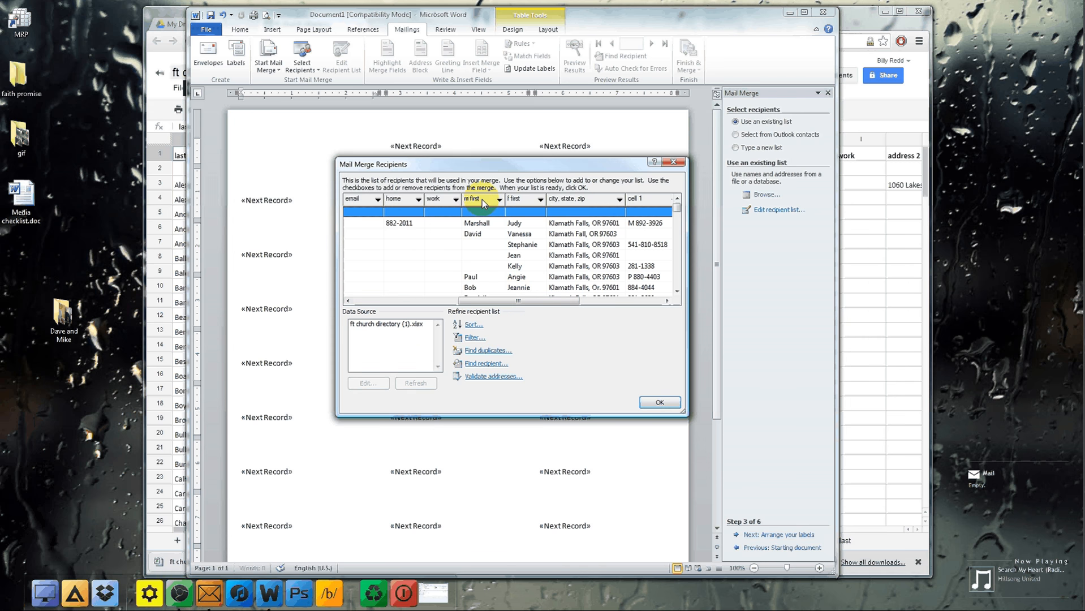
pyautogui.click(483, 199)
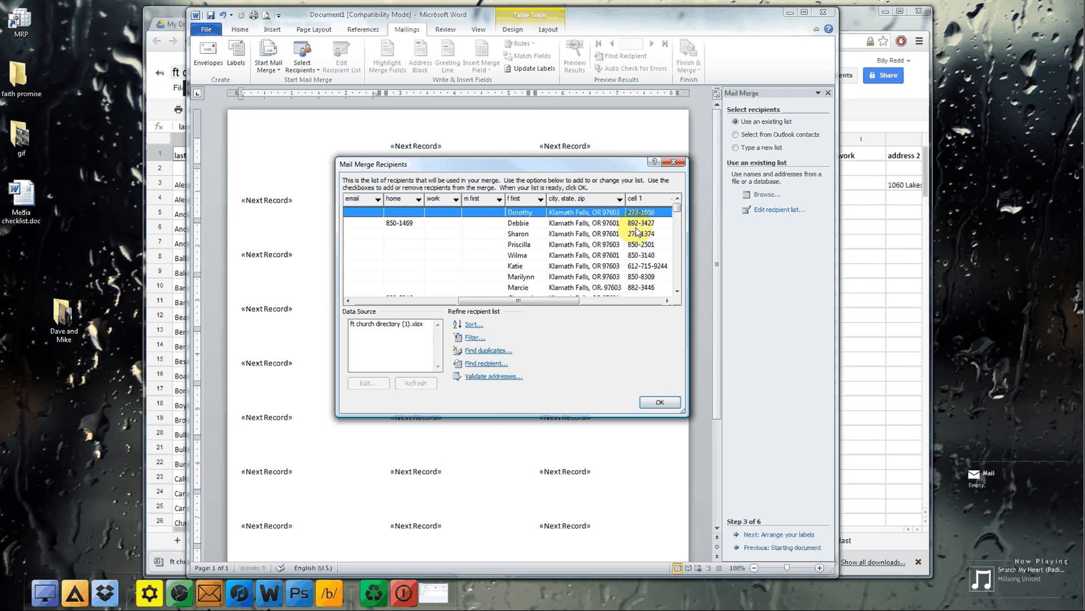
pyautogui.click(677, 218)
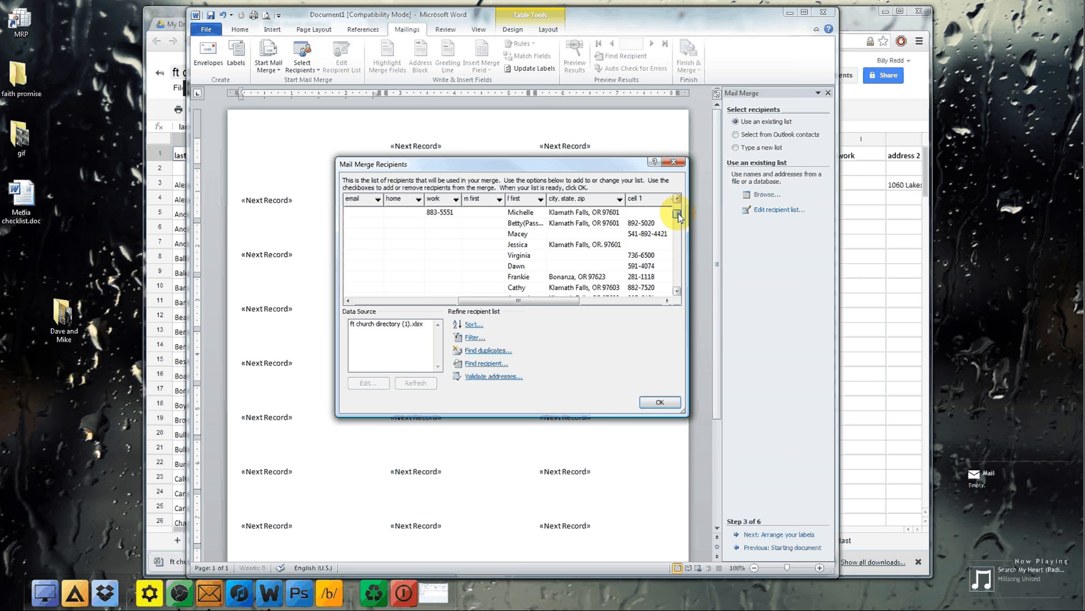
pyautogui.moveTo(679, 218)
pyautogui.mouseDown()
pyautogui.moveTo(682, 207)
pyautogui.moveTo(677, 232)
pyautogui.mouseUp()
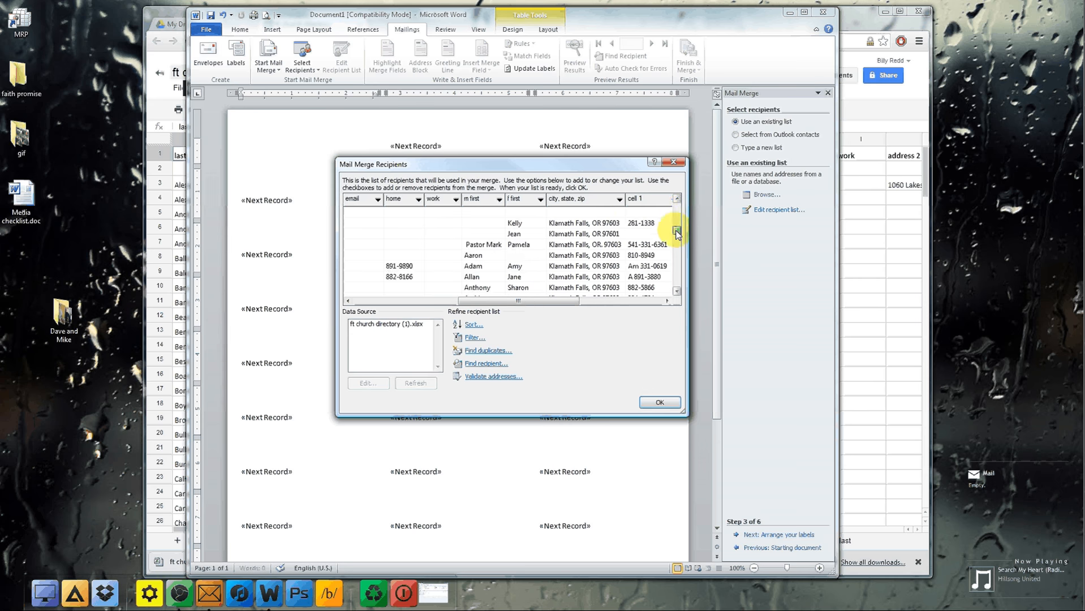
pyautogui.click(485, 246)
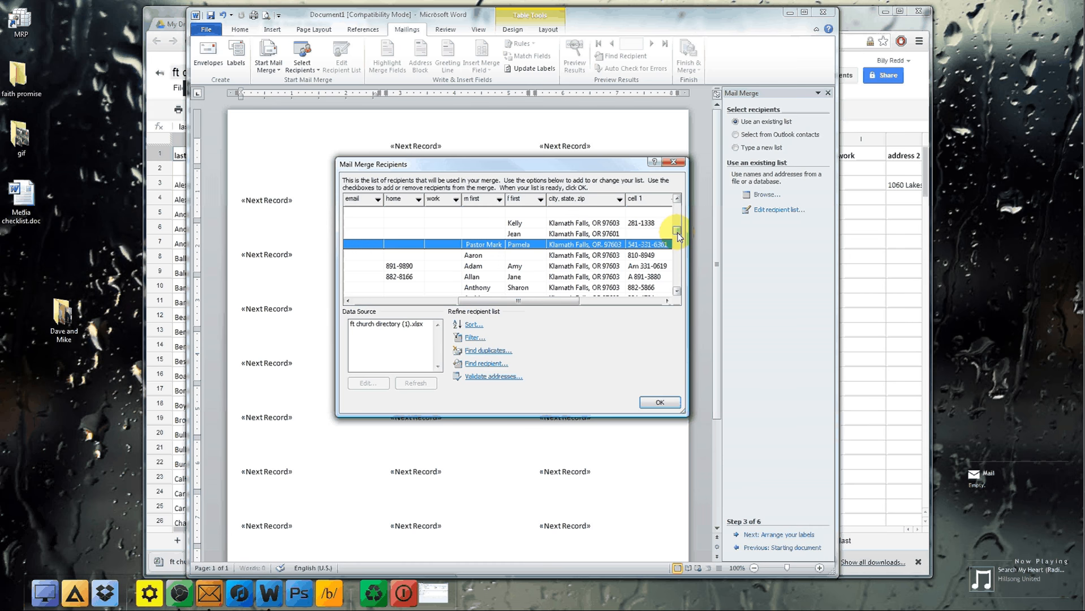
pyautogui.moveTo(679, 236)
pyautogui.mouseDown()
pyautogui.moveTo(678, 286)
pyautogui.moveTo(682, 227)
pyautogui.mouseUp()
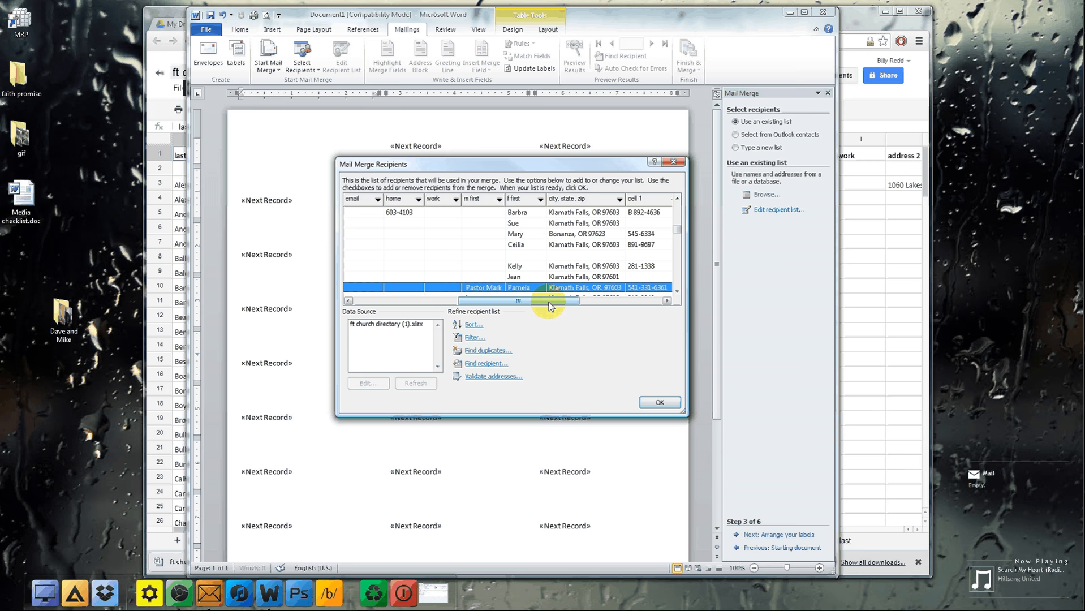
# Step: Keep all recipients ticked, then exclude the seven records directly above the first one with an m first entry
pyautogui.moveTo(549, 306); pyautogui.dragTo(415, 287)
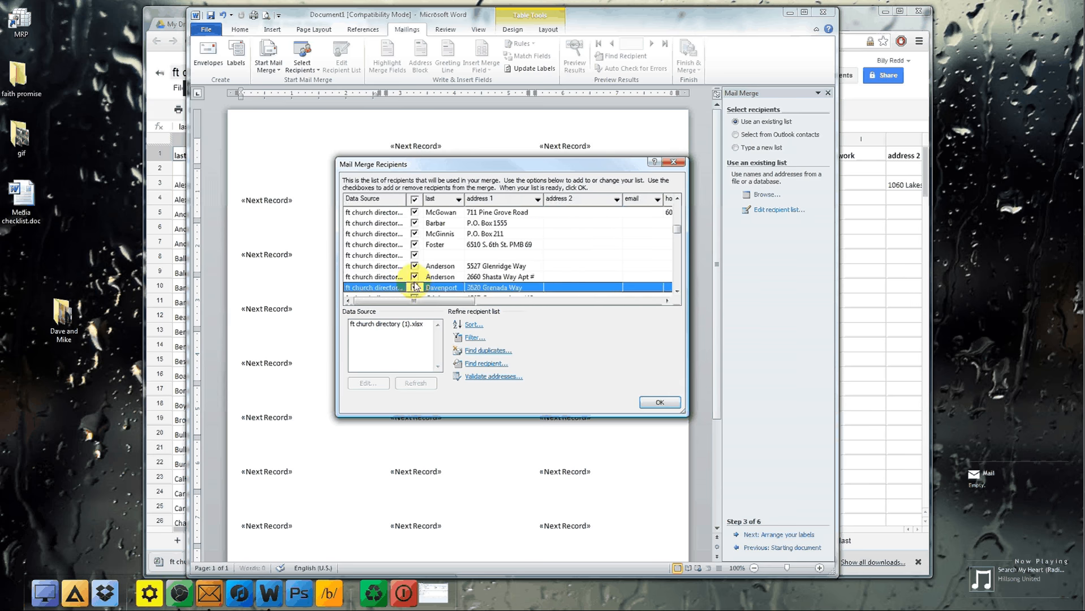
pyautogui.click(415, 199)
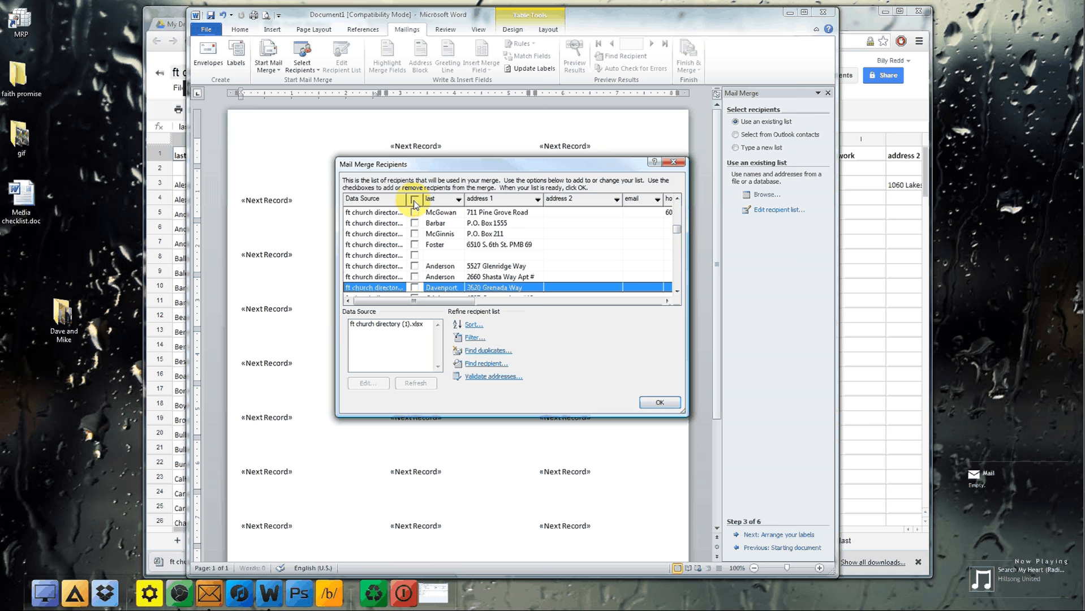
pyautogui.click(415, 201)
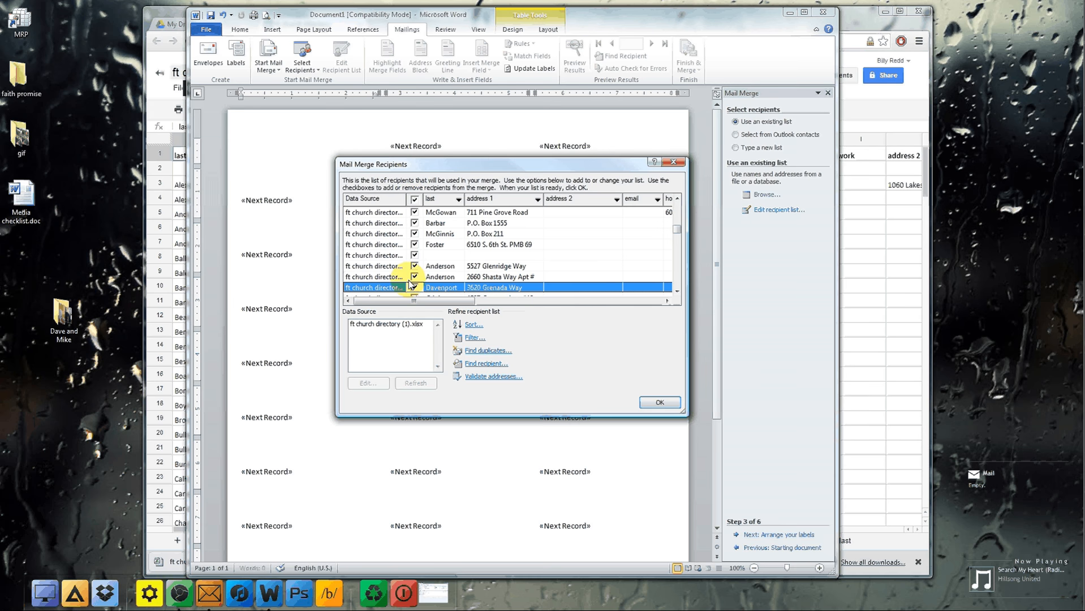
pyautogui.click(414, 277)
pyautogui.click(414, 265)
pyautogui.click(415, 255)
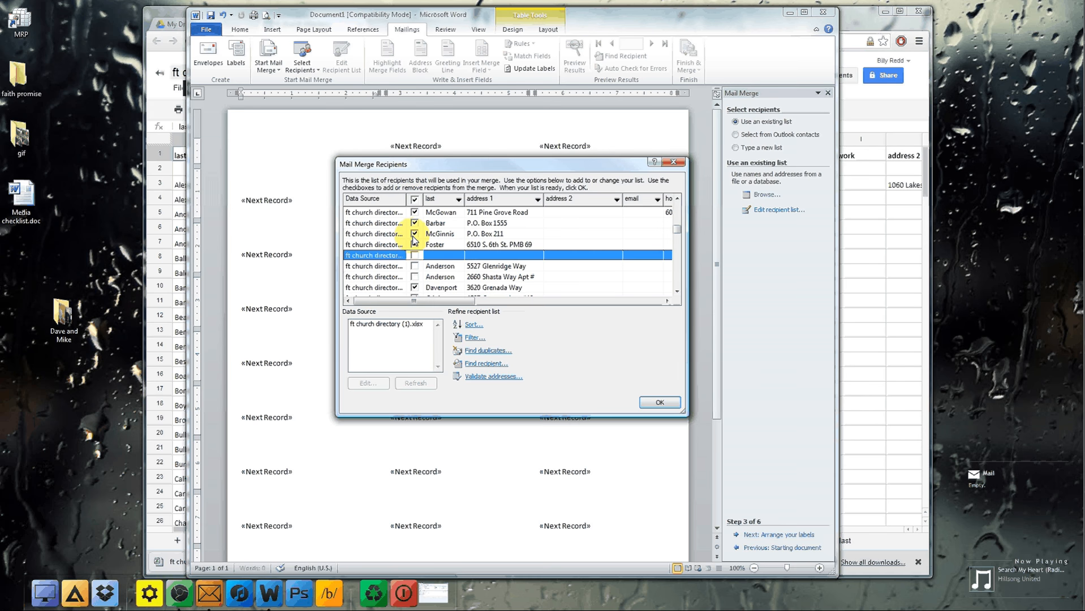
pyautogui.click(415, 245)
pyautogui.click(415, 233)
pyautogui.click(415, 223)
pyautogui.click(414, 212)
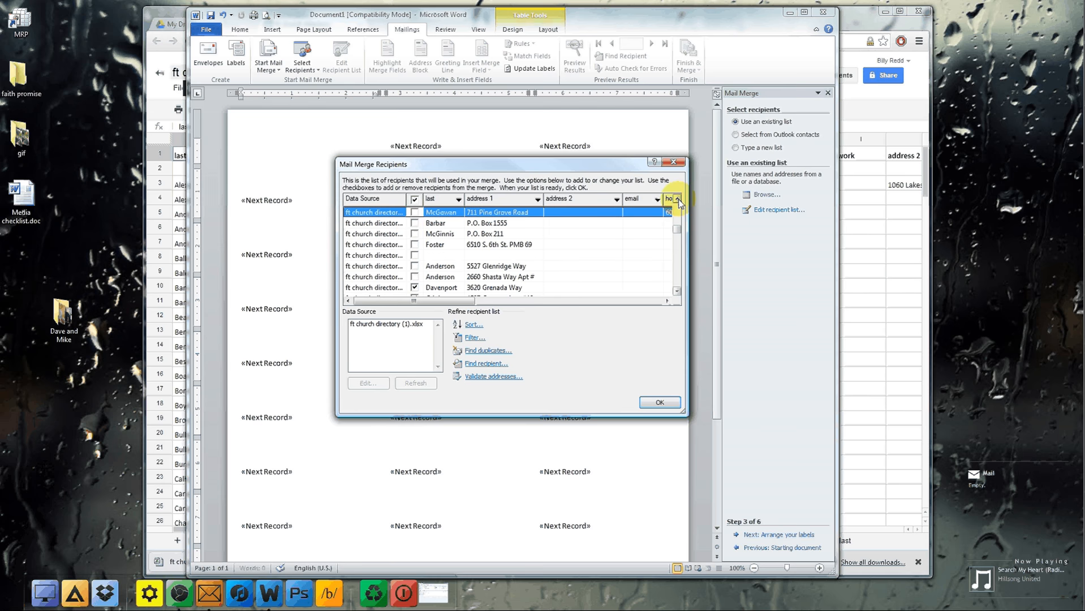
# Step: Exclude the next six recipients further up the list that have no m first entry
pyautogui.scroll(2, 414, 255)
pyautogui.click(415, 255)
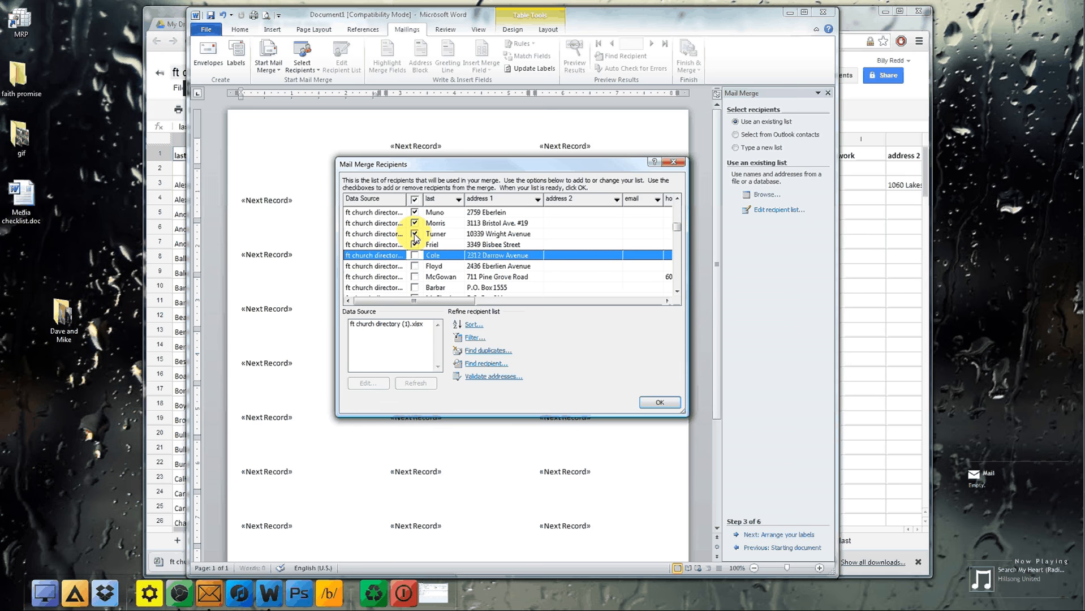
pyautogui.click(415, 244)
pyautogui.click(414, 234)
pyautogui.click(415, 223)
pyautogui.click(415, 213)
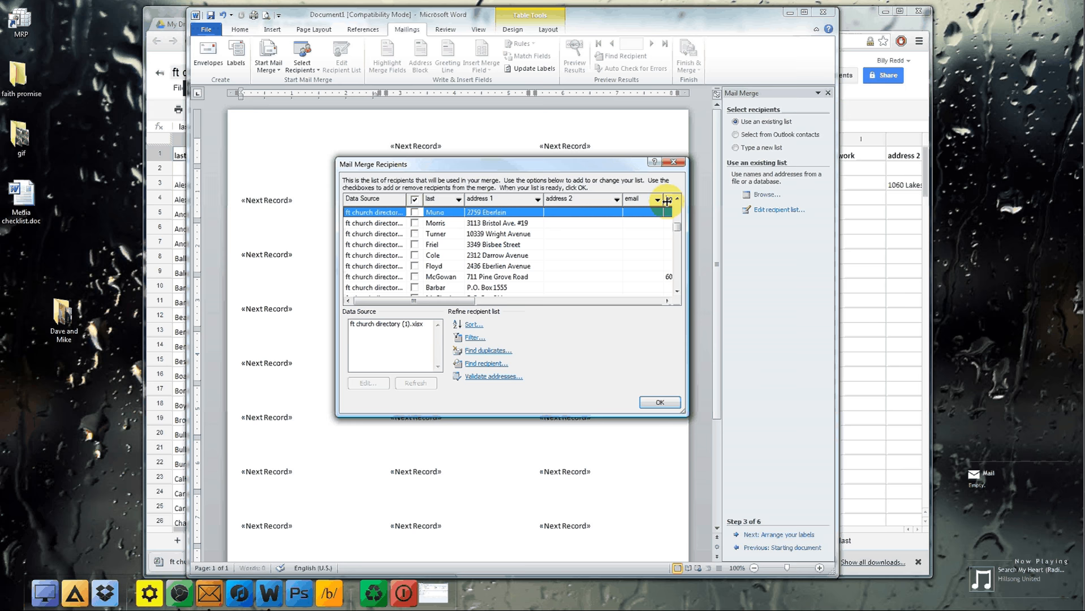
# Step: Continue up the sorted list and exclude another six recipients lacking an m first entry
pyautogui.scroll(2, 414, 266)
pyautogui.click(415, 266)
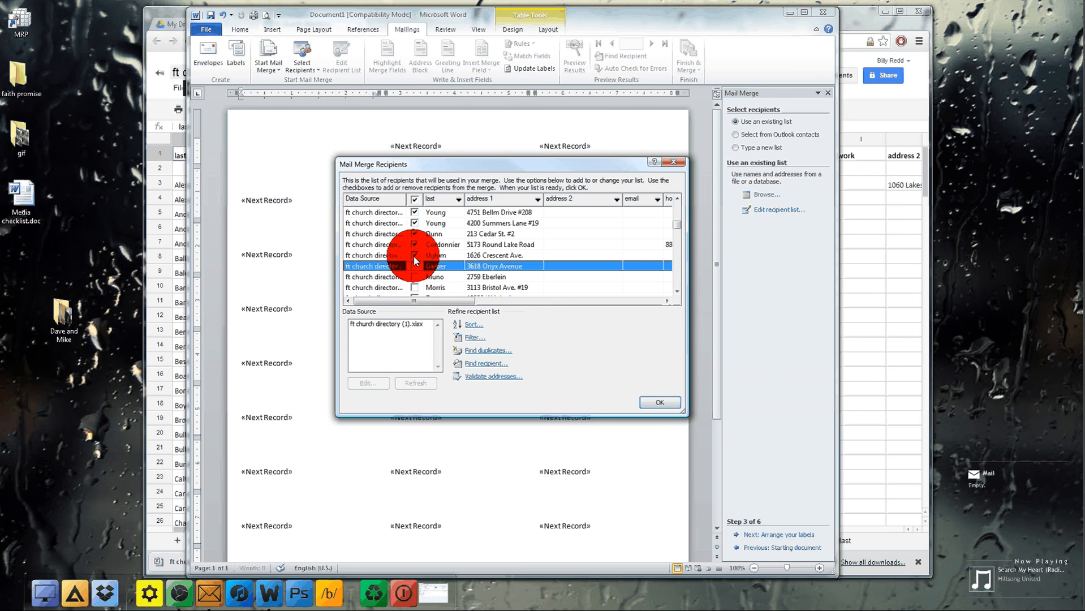
pyautogui.click(414, 256)
pyautogui.click(415, 244)
pyautogui.click(415, 234)
pyautogui.click(414, 223)
pyautogui.click(415, 212)
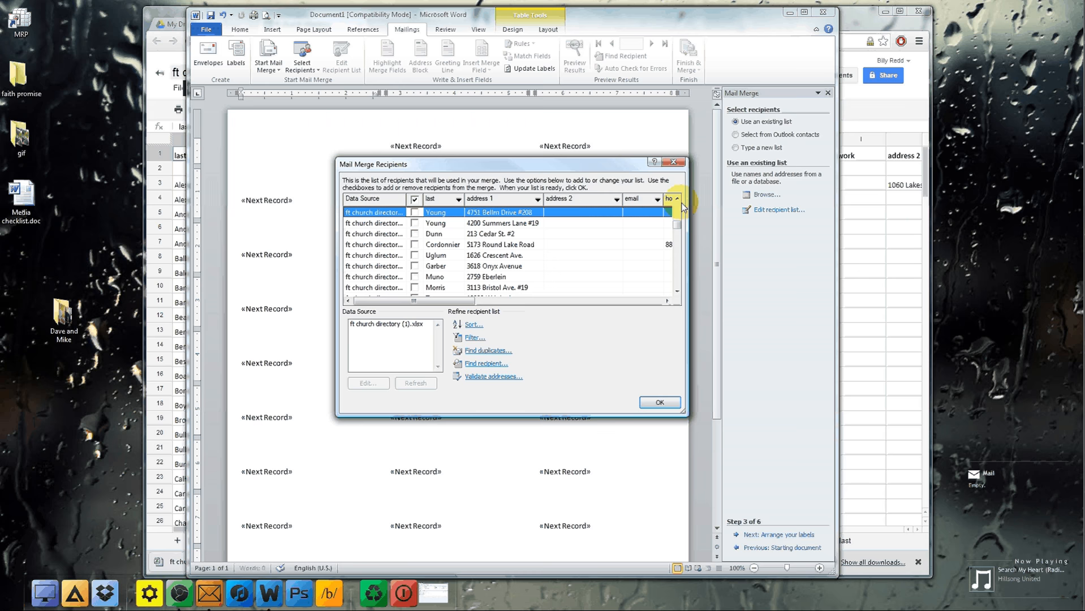
# Step: Exclude two more recipients without an m first entry, check the name columns, and accept the recipient list
pyautogui.scroll(2, 509, 255)
pyautogui.click(415, 266)
pyautogui.click(415, 255)
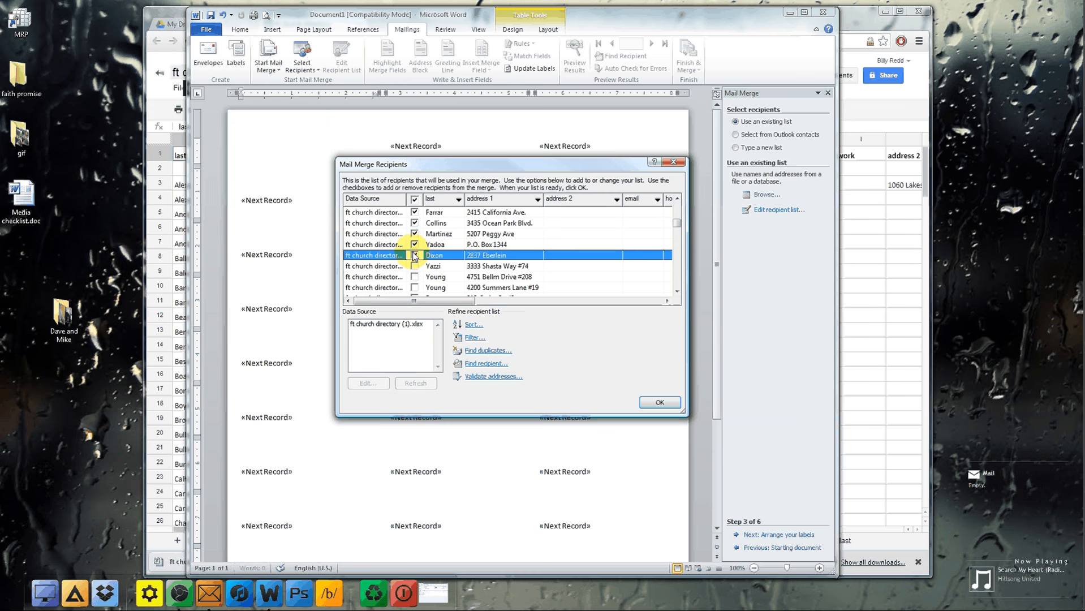
pyautogui.moveTo(417, 301); pyautogui.dragTo(515, 301)
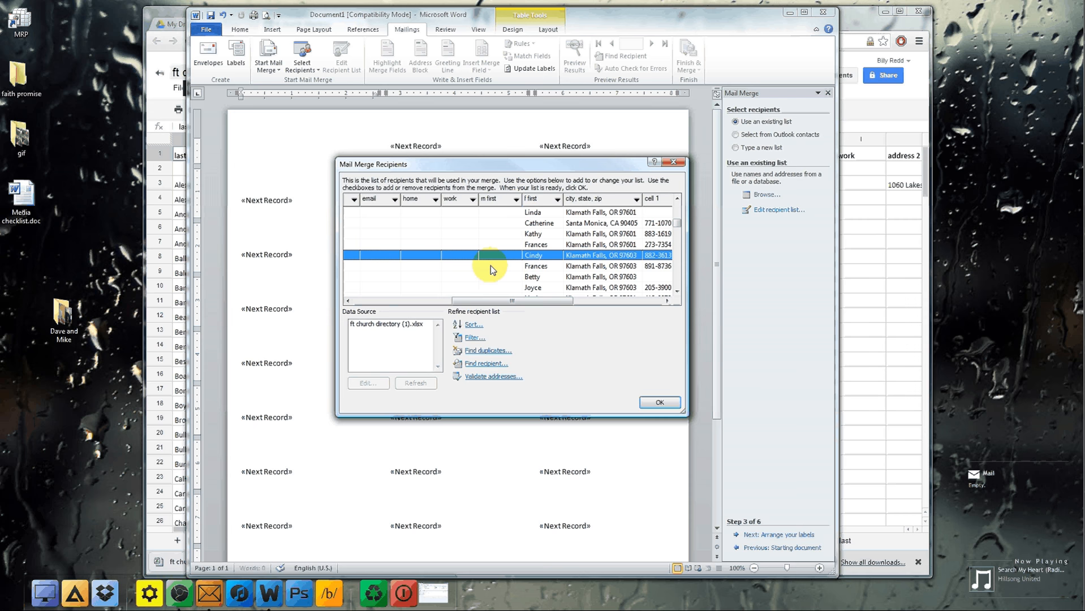
pyautogui.moveTo(676, 223); pyautogui.dragTo(675, 237)
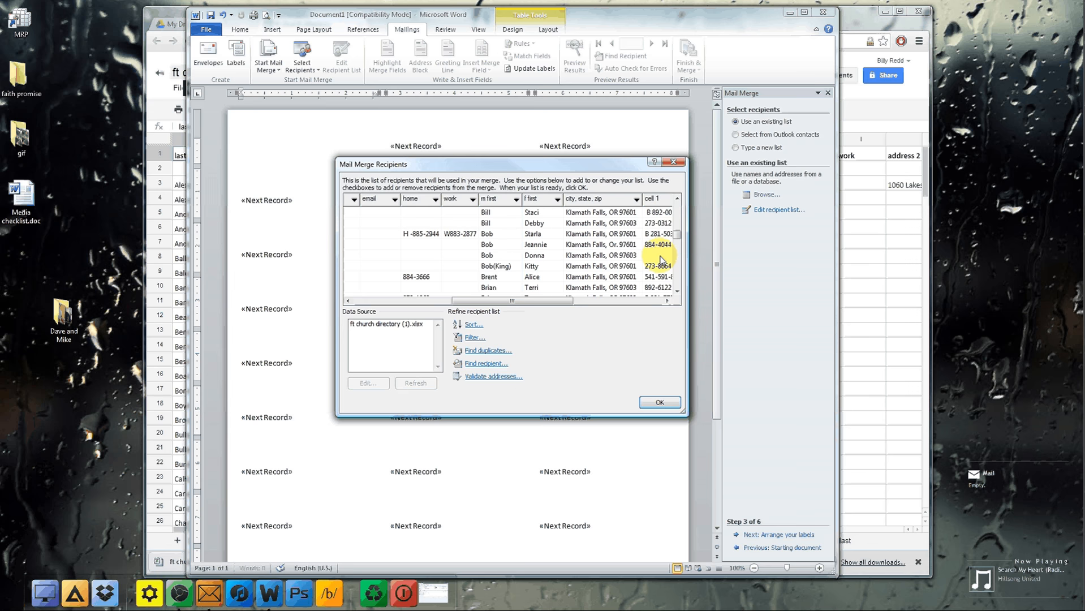
pyautogui.click(648, 402)
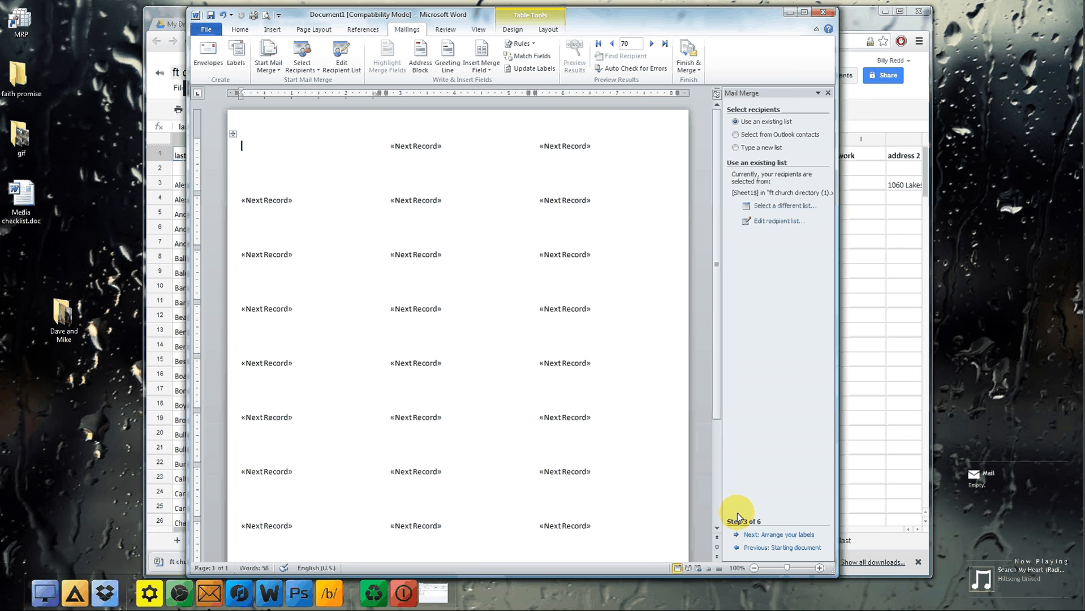
# Step: Continue to arranging the labels, start inserting an address block, and preview the next three recipients' addresses
pyautogui.click(759, 536)
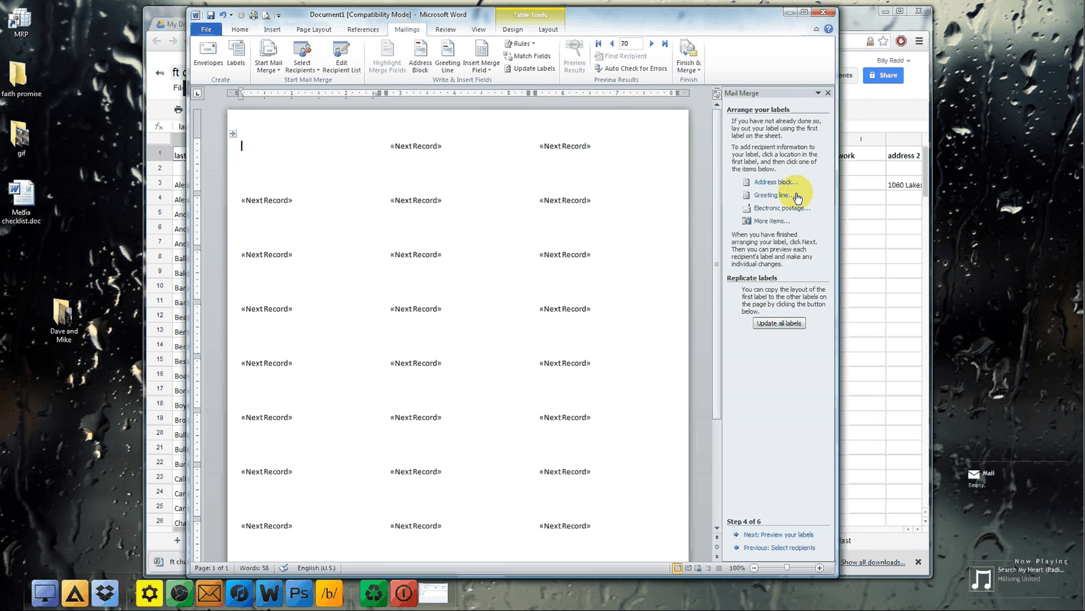
pyautogui.click(768, 184)
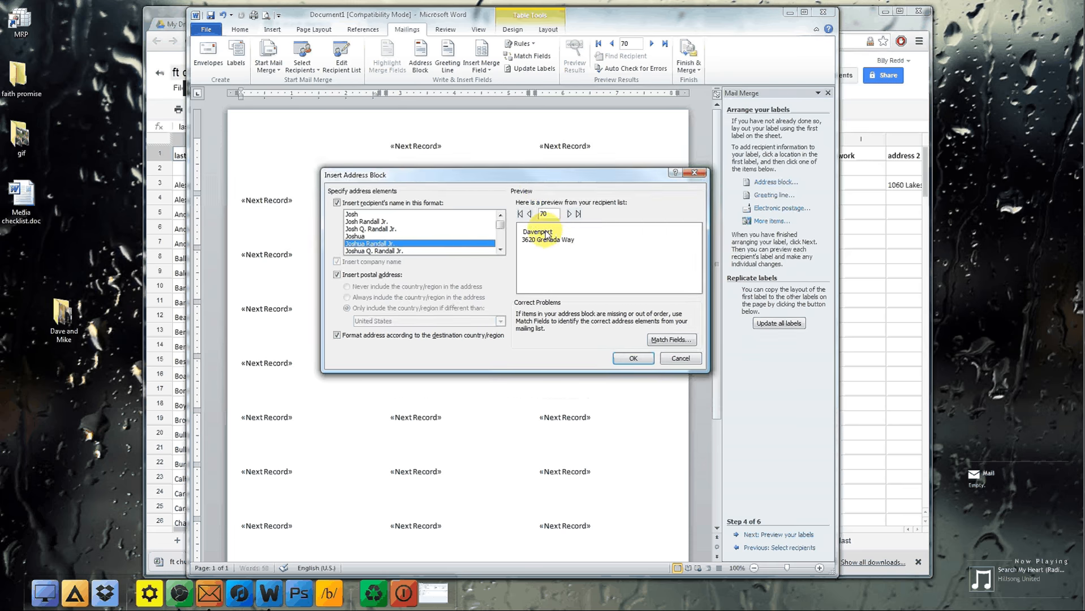
pyautogui.click(569, 214)
pyautogui.click(569, 214)
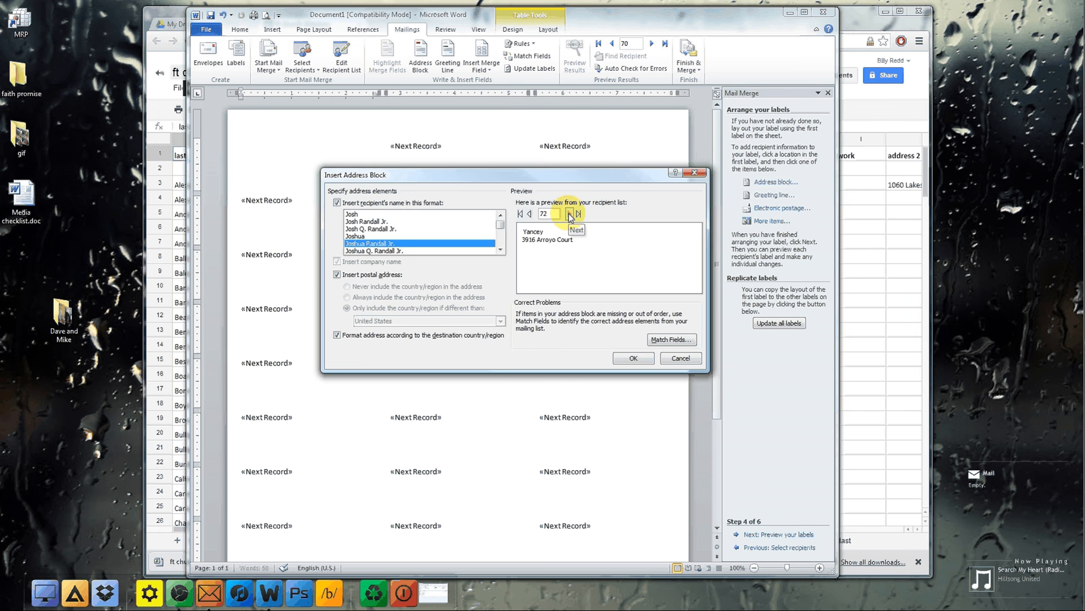
pyautogui.click(569, 214)
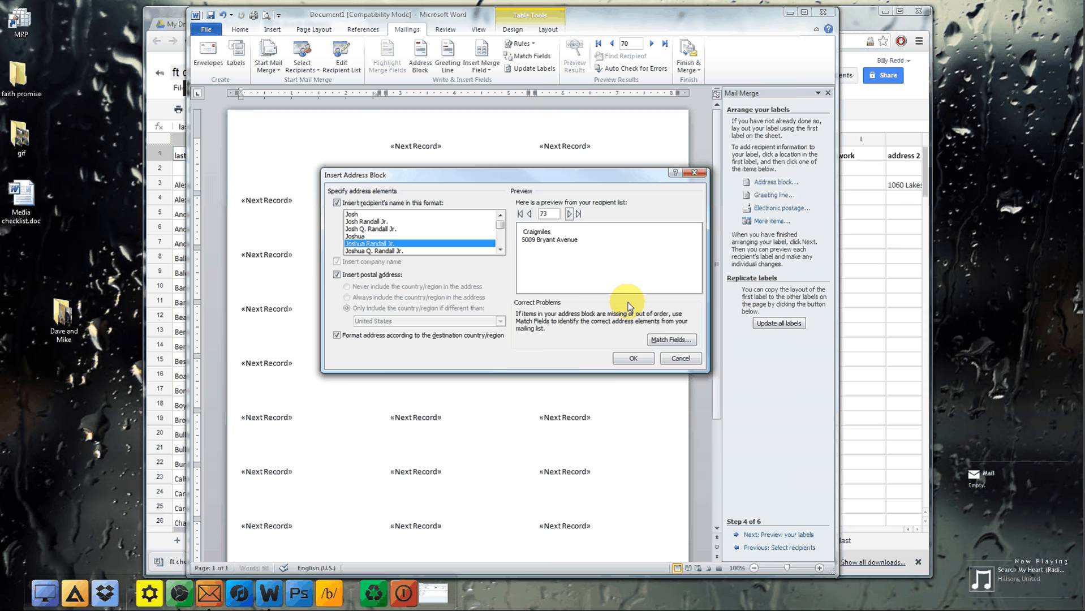
# Step: Match the address block's First Name field to m first and its City field to city, state, zip
pyautogui.click(669, 340)
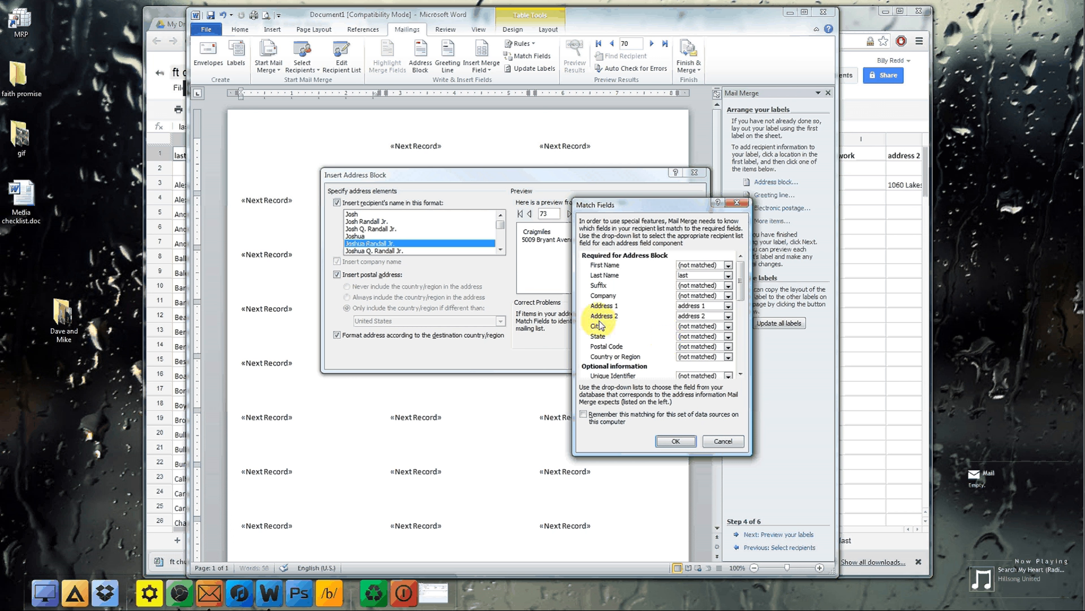
pyautogui.click(710, 266)
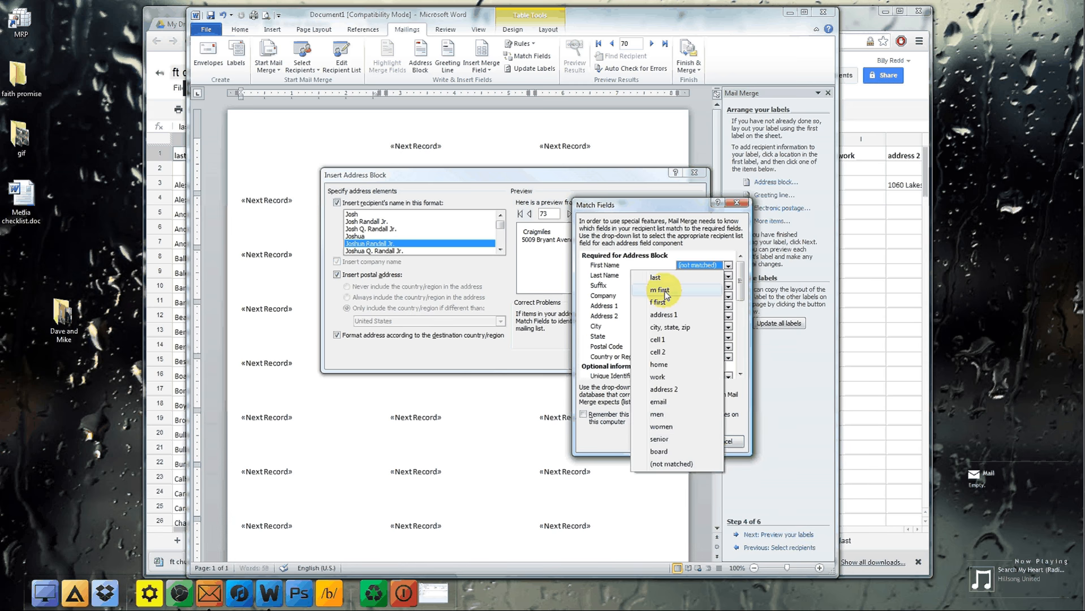
pyautogui.click(661, 289)
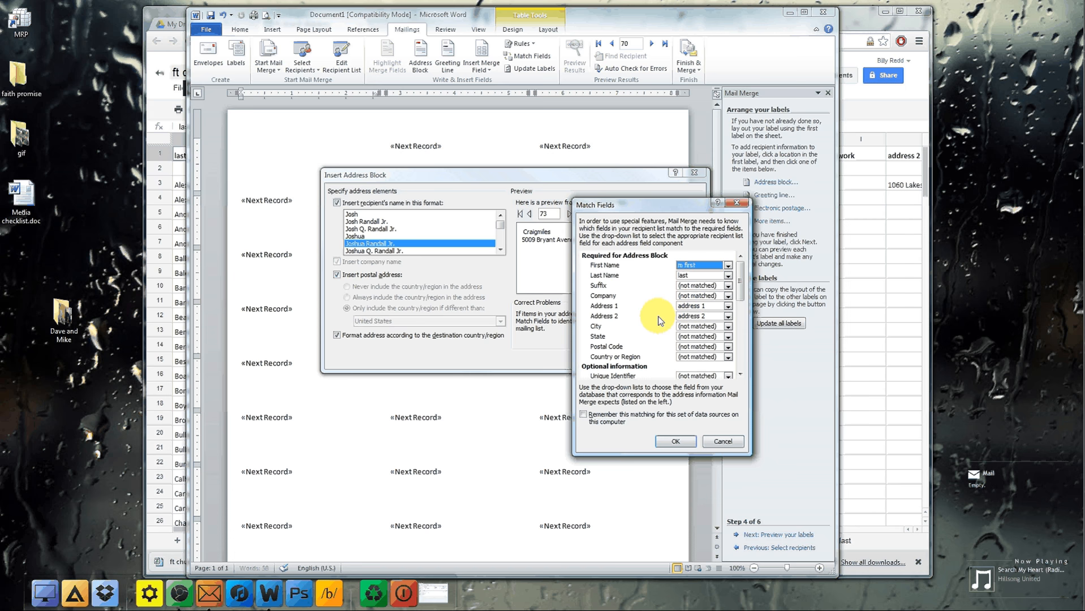
pyautogui.click(701, 327)
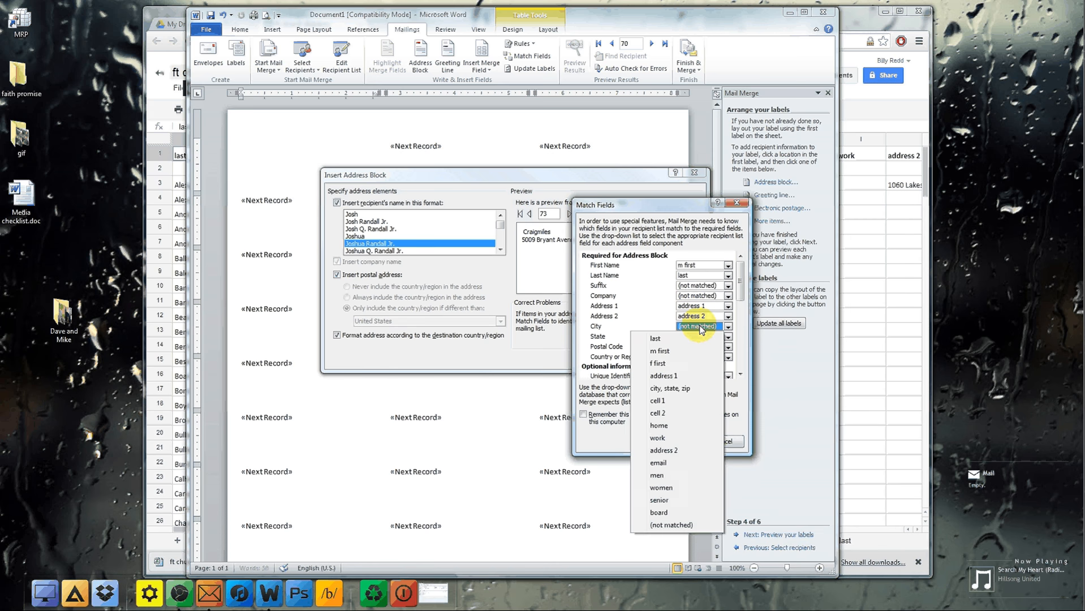
pyautogui.click(671, 389)
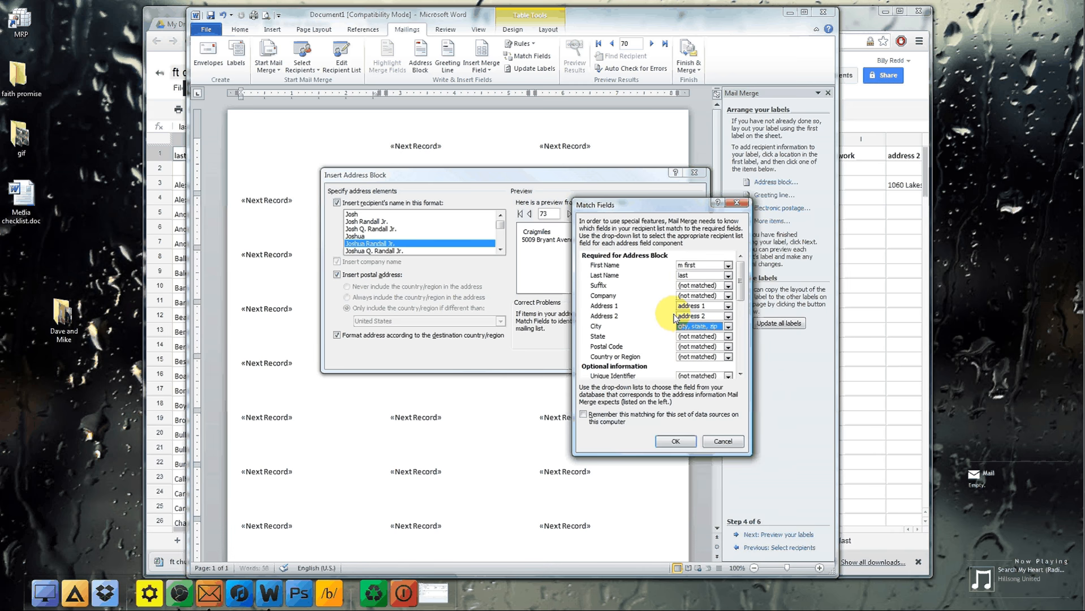
# Step: Leave the State field unmatched and accept the address block's field matching
pyautogui.click(695, 337)
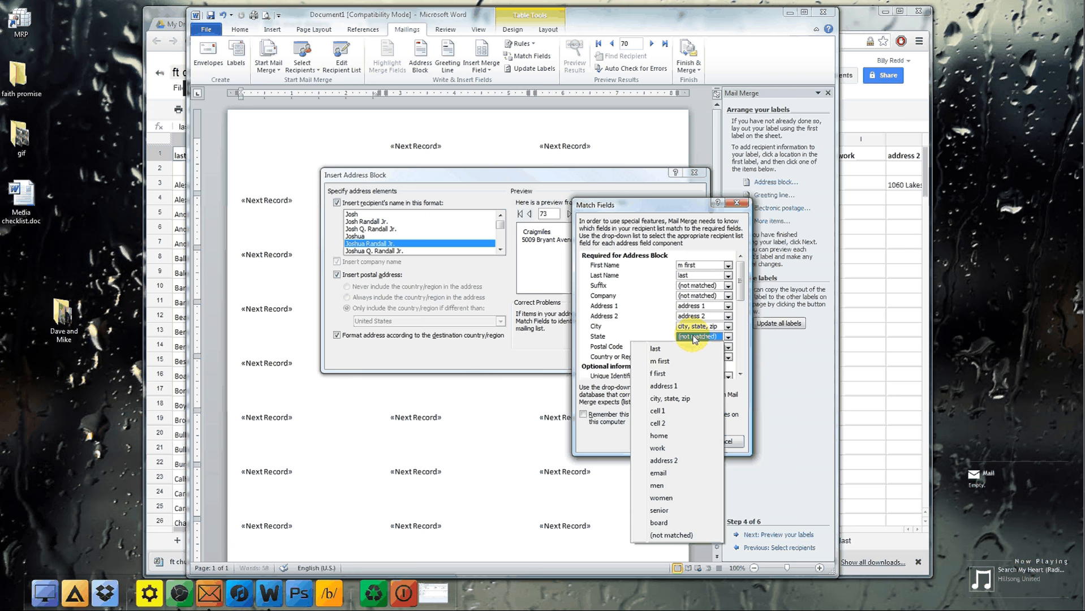
pyautogui.click(693, 338)
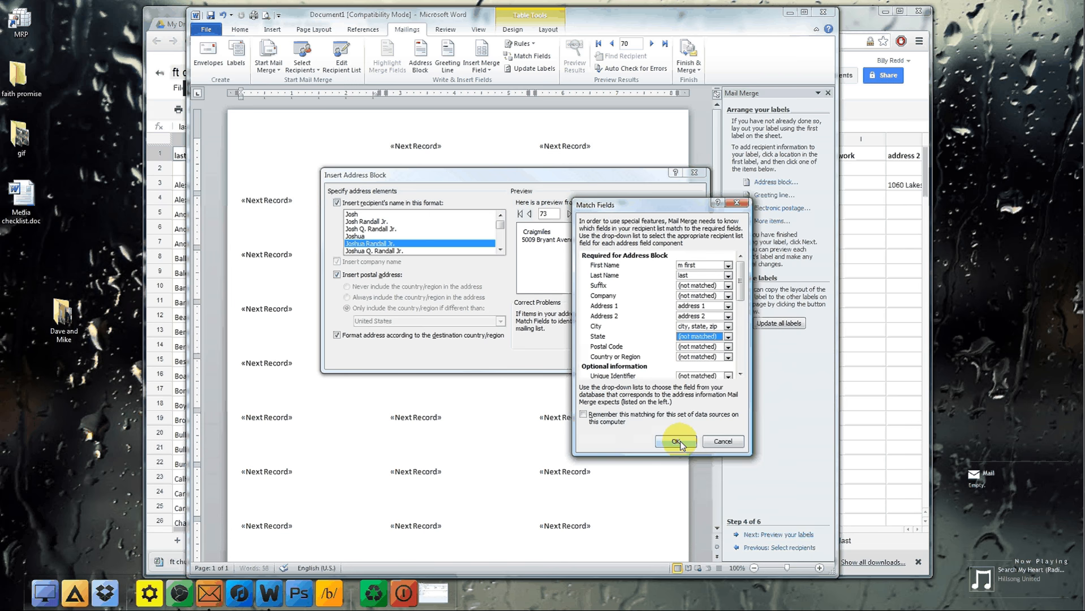
pyautogui.click(677, 442)
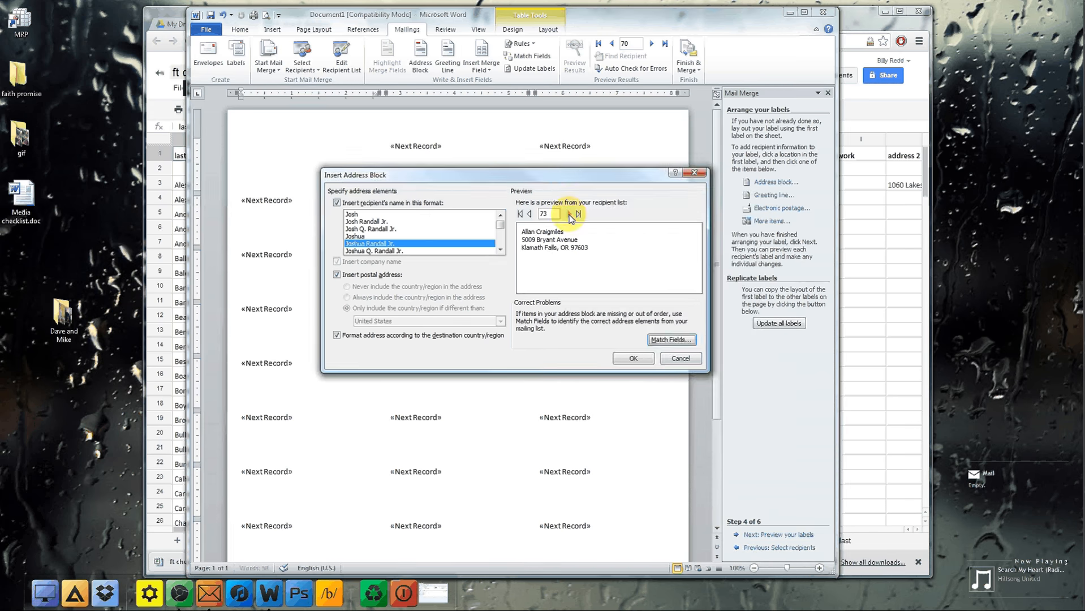
# Step: Step forward and back through the recipients in the address block preview to check their names and address lines
pyautogui.click(569, 215)
pyautogui.click(569, 214)
pyautogui.click(569, 214)
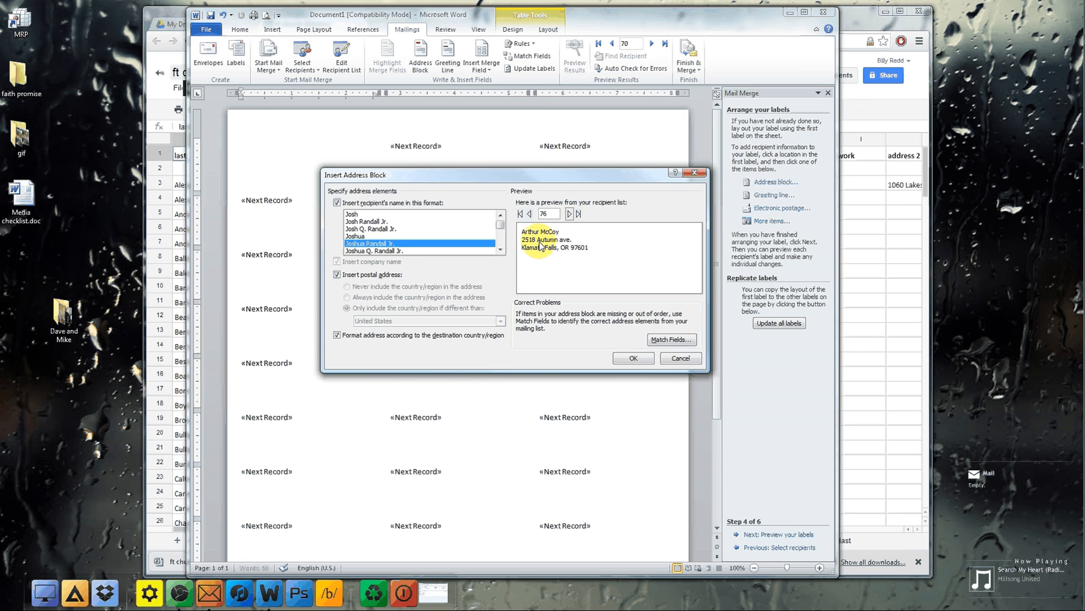
pyautogui.click(569, 214)
pyautogui.click(569, 214)
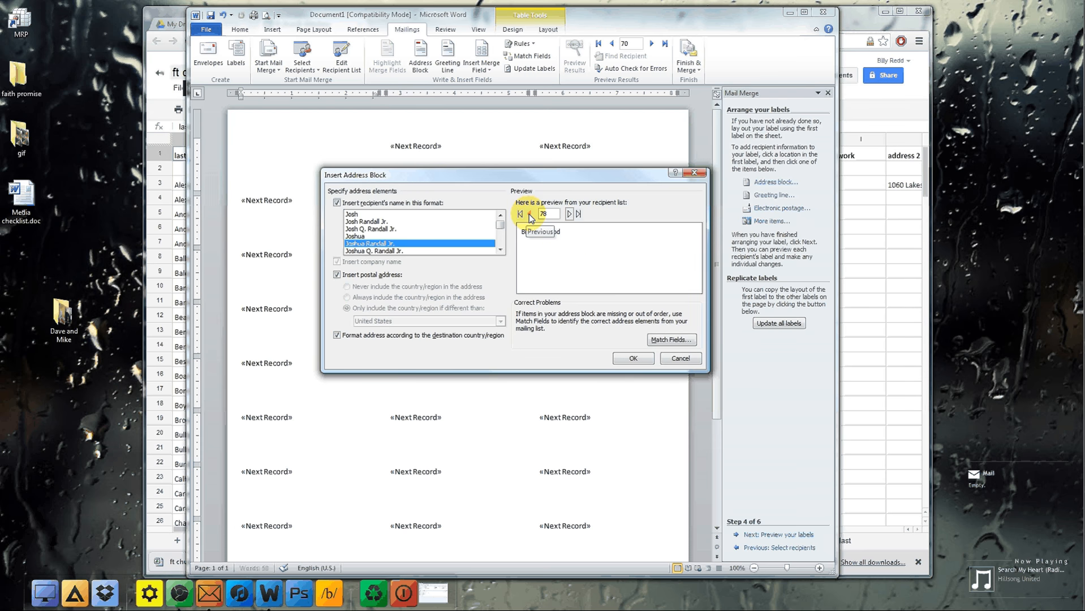
pyautogui.click(530, 216)
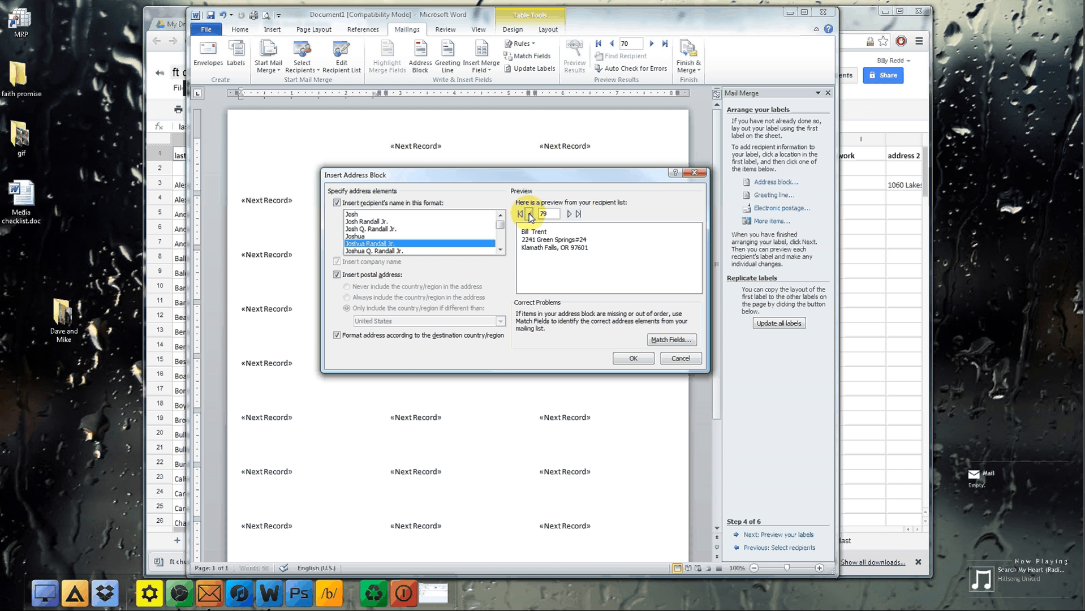
pyautogui.click(570, 215)
pyautogui.click(570, 215)
pyautogui.click(570, 215)
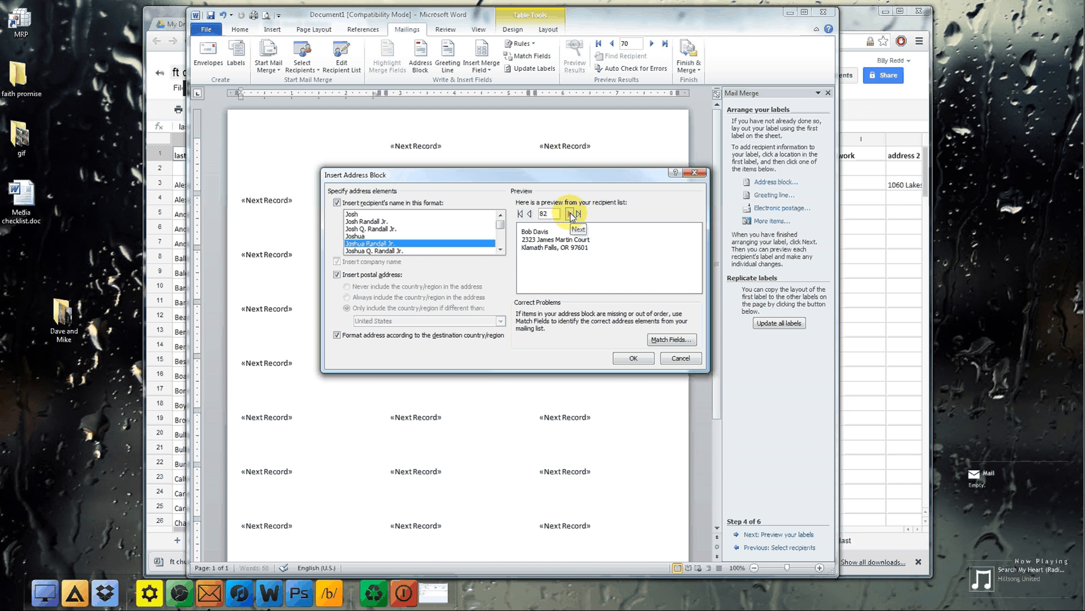
pyautogui.click(529, 215)
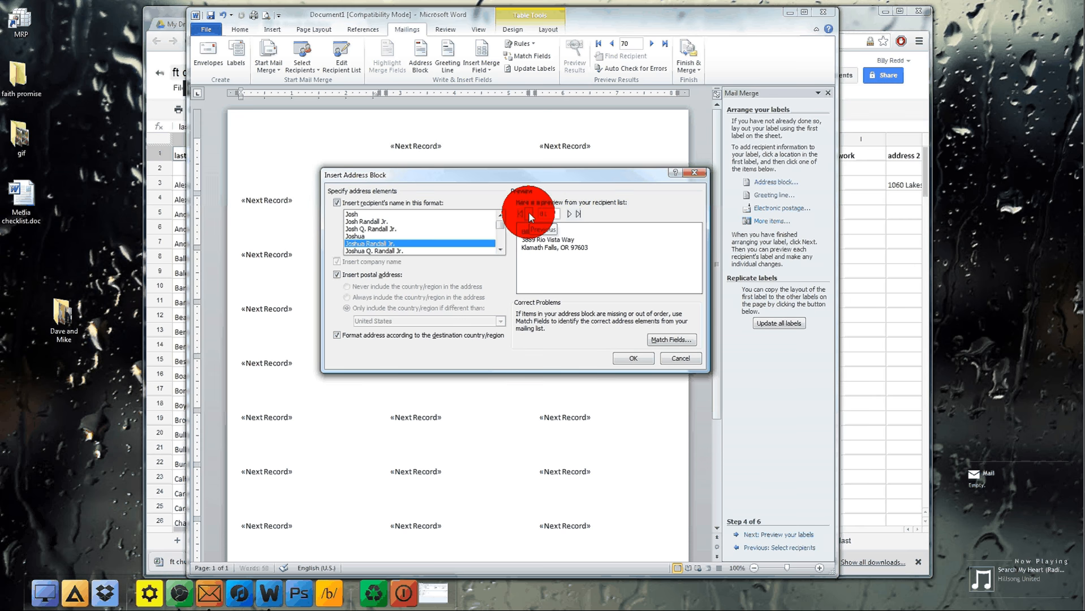
pyautogui.click(528, 214)
pyautogui.click(529, 214)
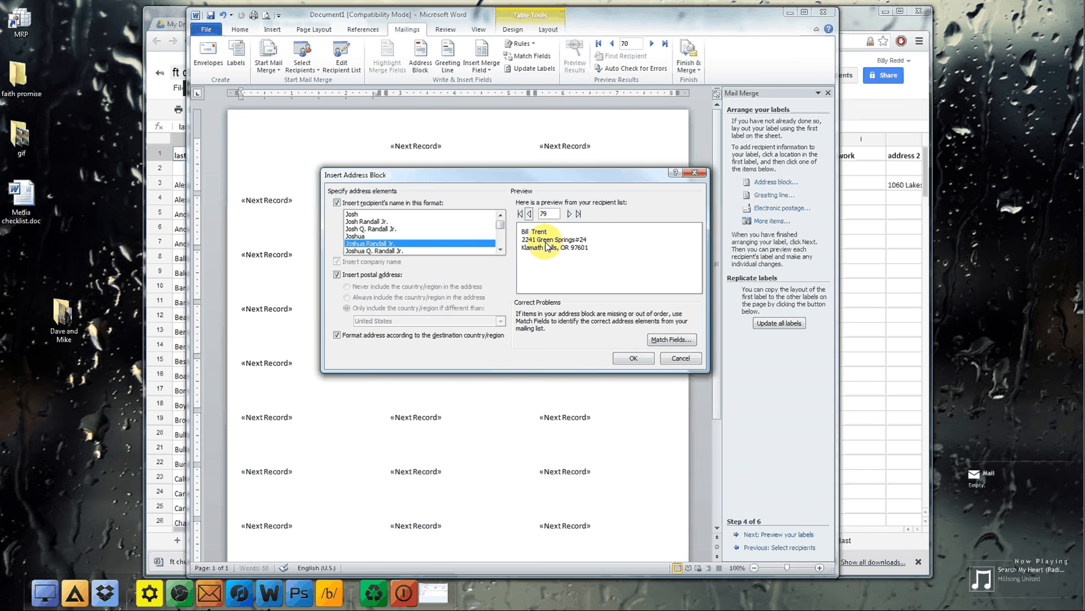
# Step: Insert the address block into the first label and replicate its layout to all the other labels
pyautogui.click(632, 357)
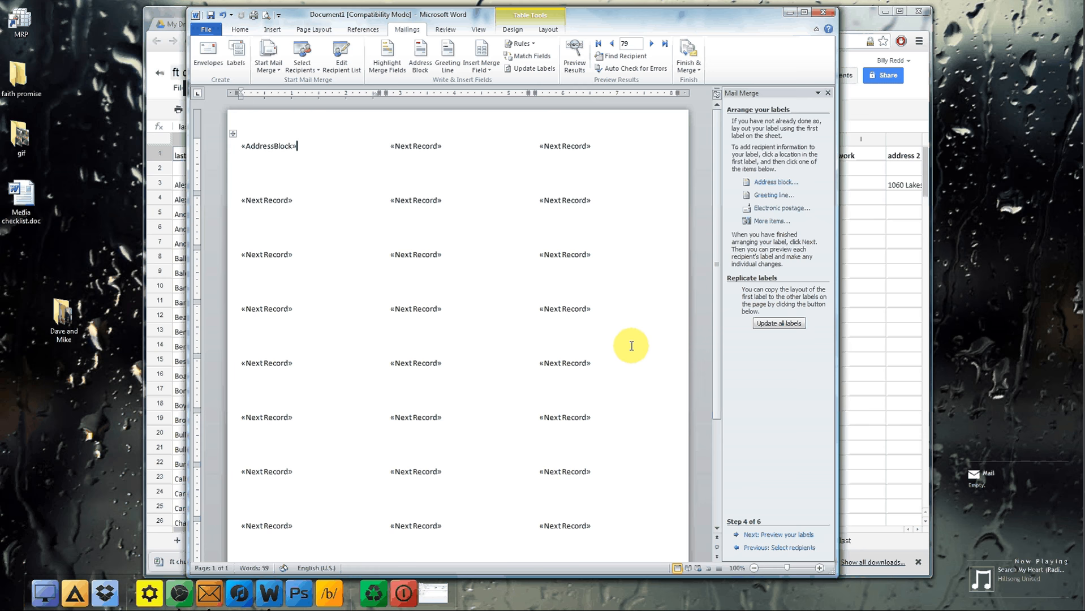
pyautogui.click(777, 324)
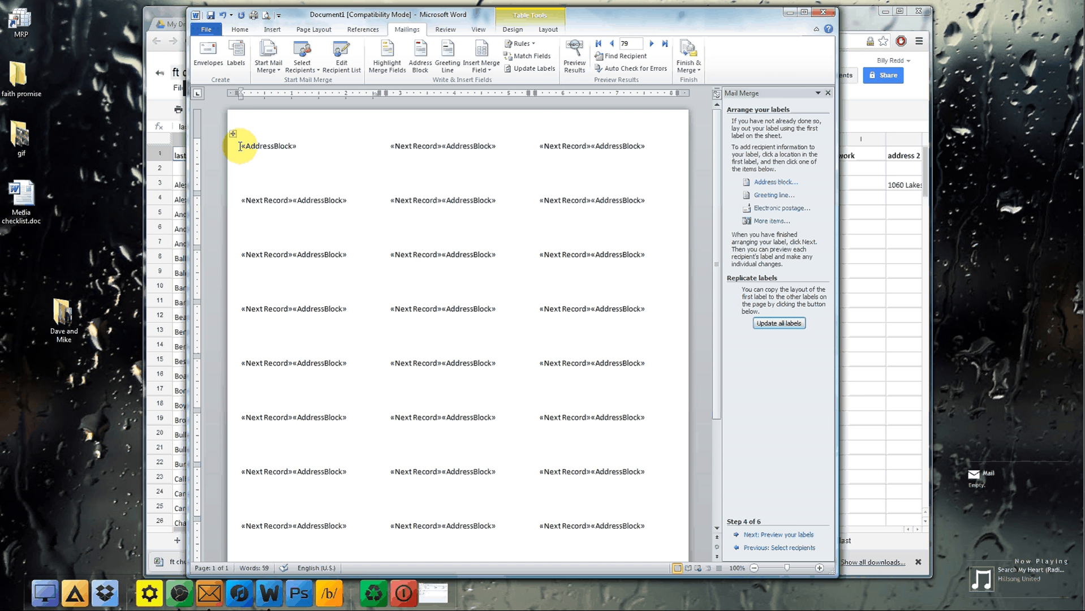
pyautogui.click(327, 151)
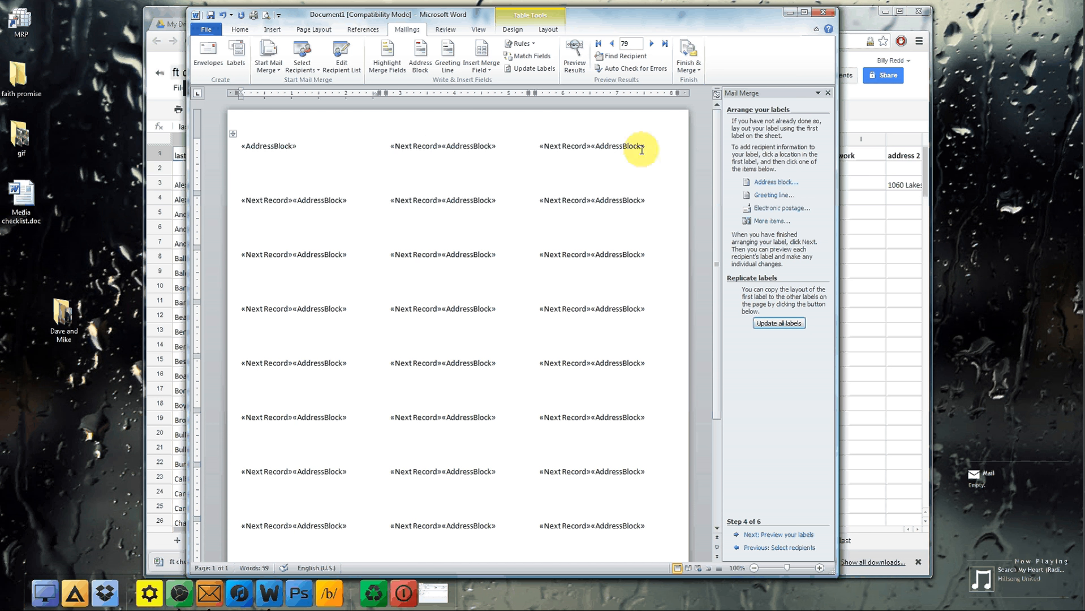
# Step: Continue to previewing the merged labels and advance the preview by three recipients
pyautogui.click(761, 536)
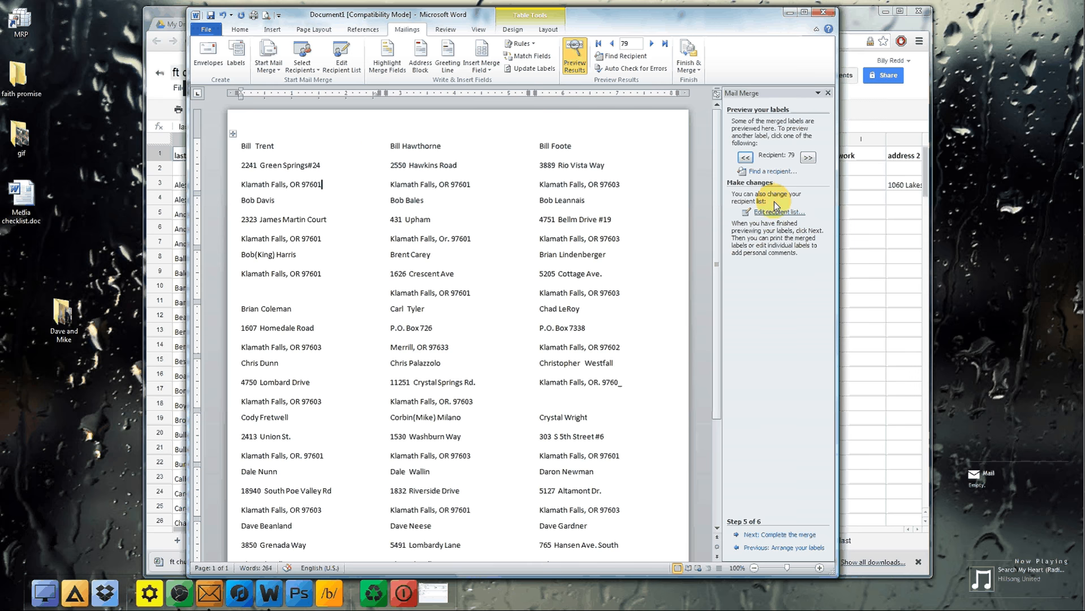
pyautogui.click(808, 158)
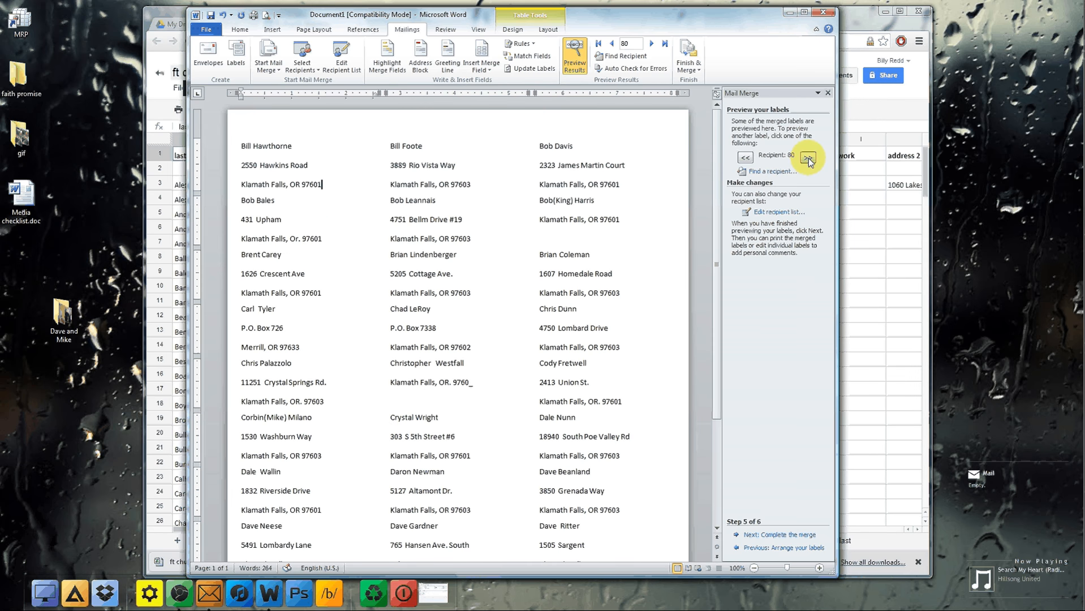
pyautogui.doubleClick(808, 157)
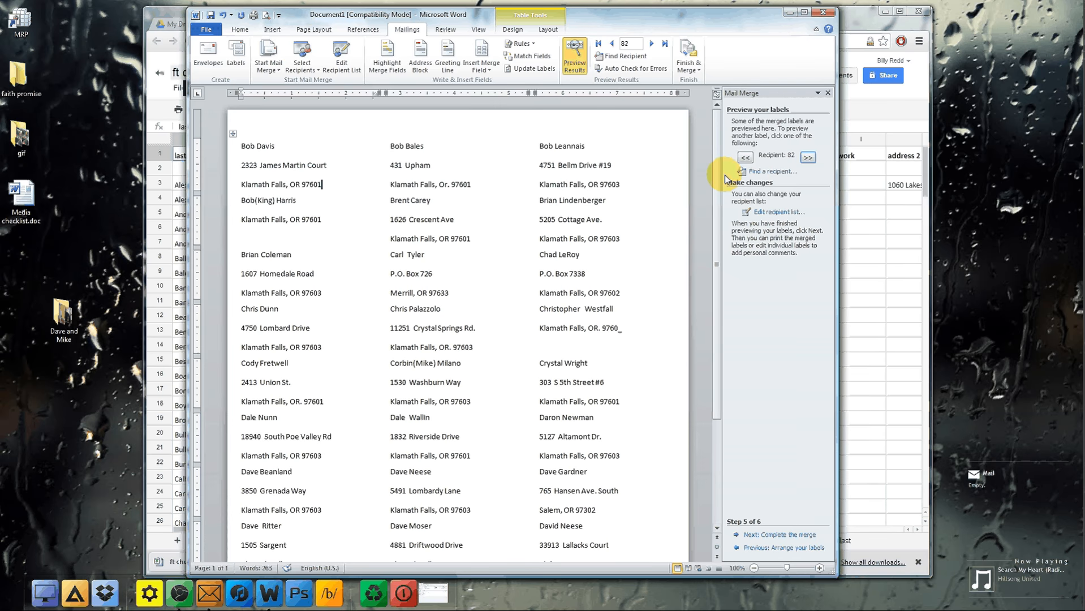
# Step: Continue to completing the merge and set the labels to print from record 1 to 35
pyautogui.click(772, 535)
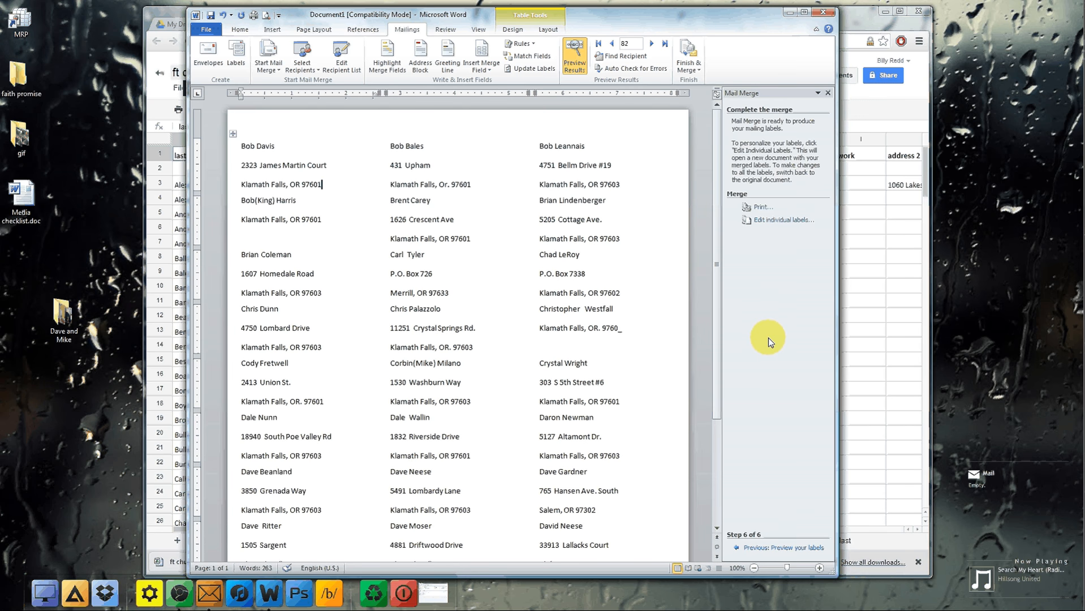
pyautogui.click(761, 209)
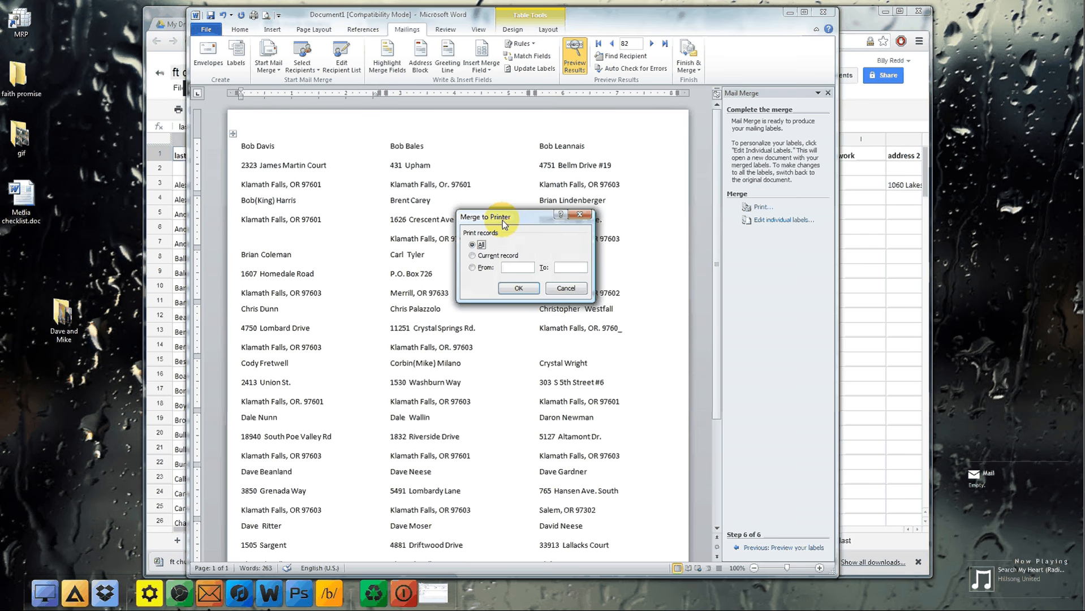
pyautogui.click(473, 256)
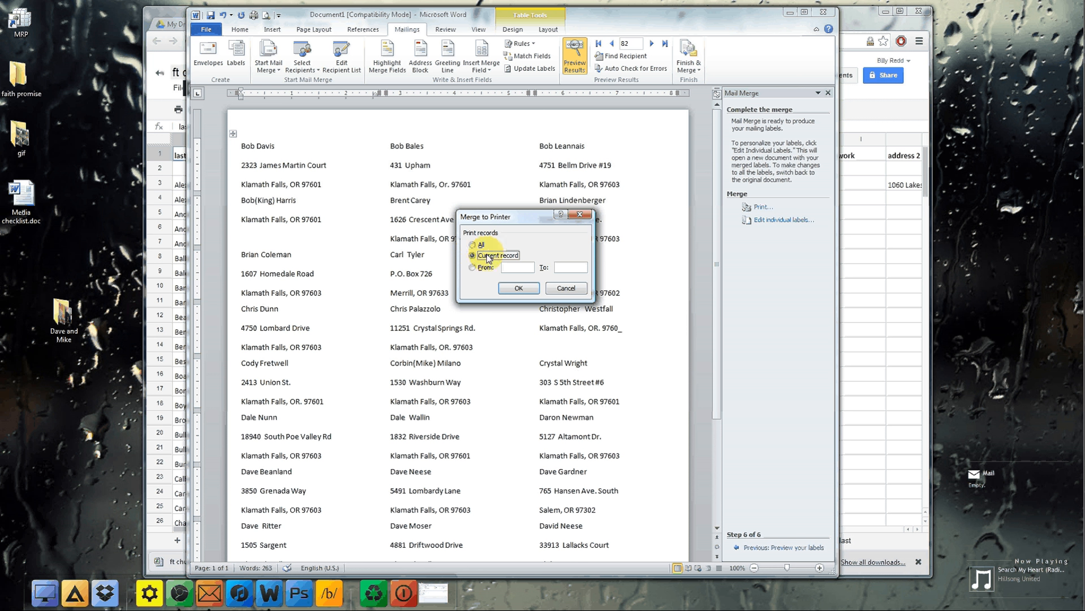
pyautogui.click(487, 269)
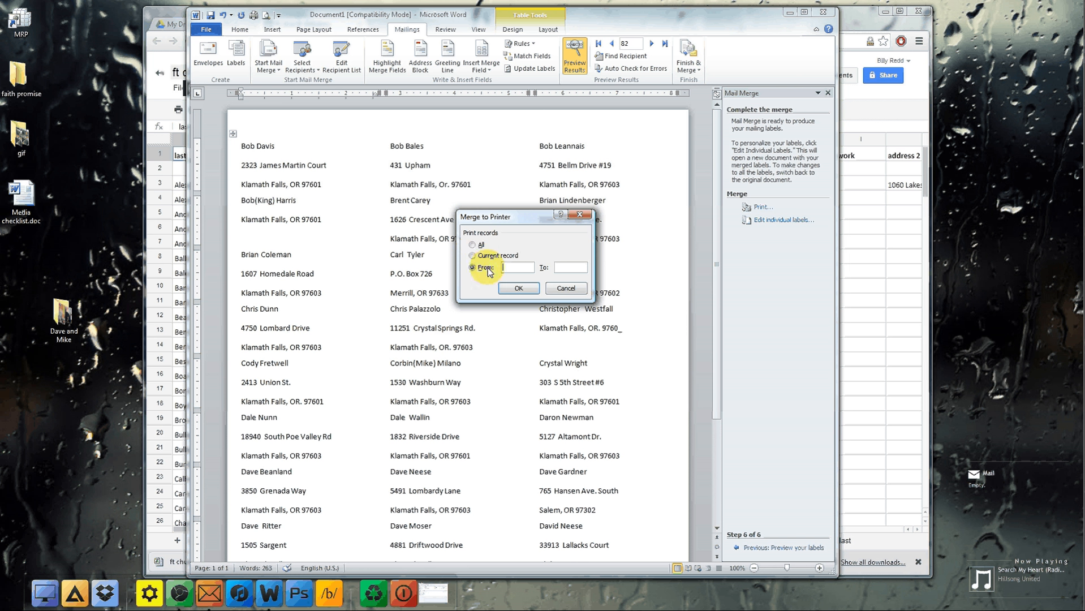
pyautogui.write('1')
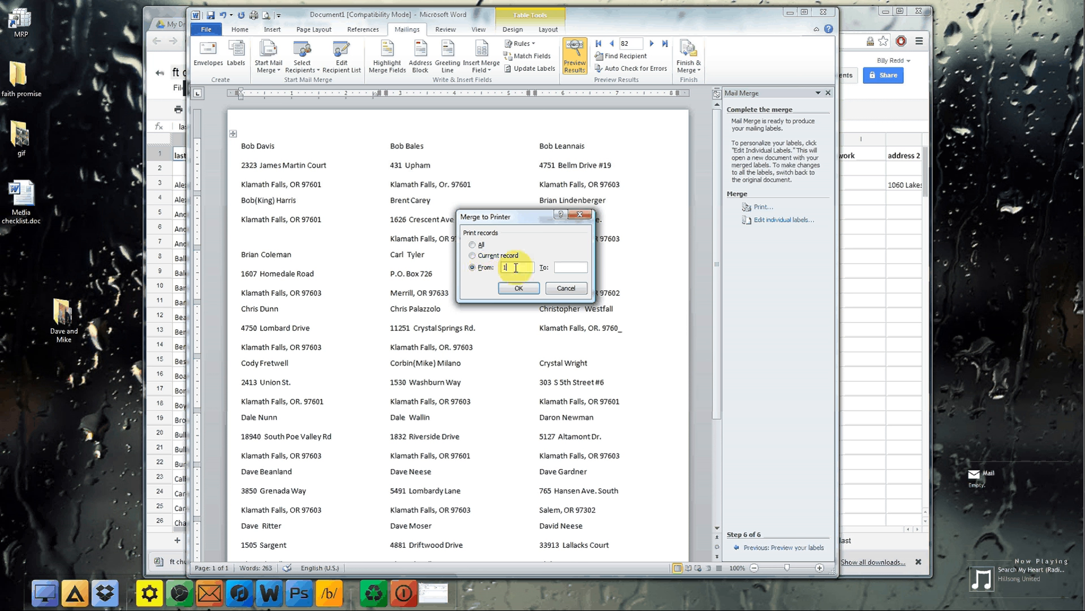
pyautogui.click(571, 268)
pyautogui.write('35')
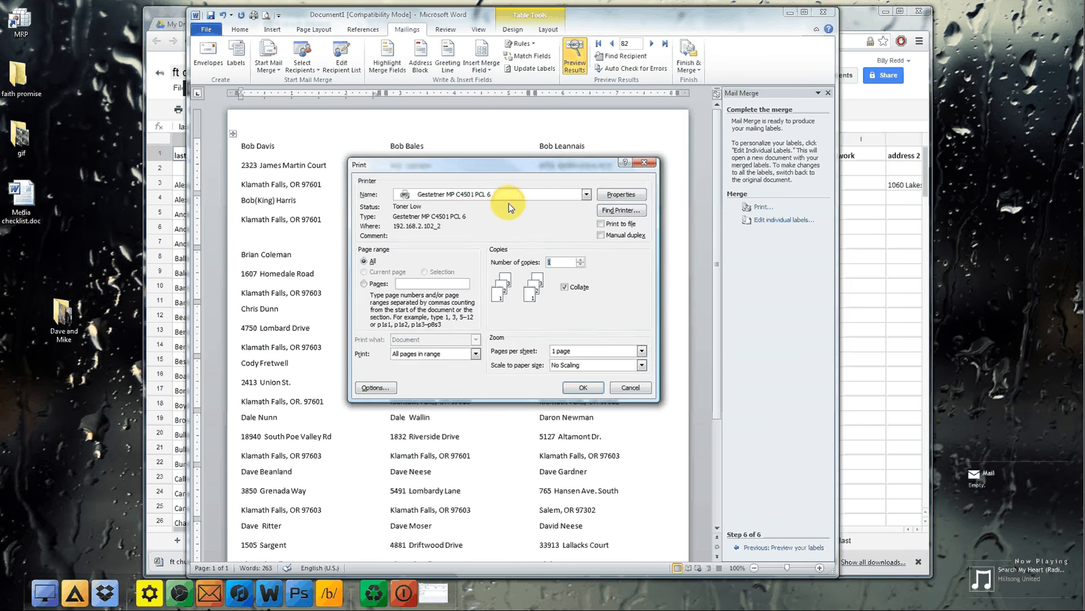
# Step: Choose the RICOH Aficio MP C4500 PCL 6 printer and set its input tray to Bypass Tray
pyautogui.click(507, 193)
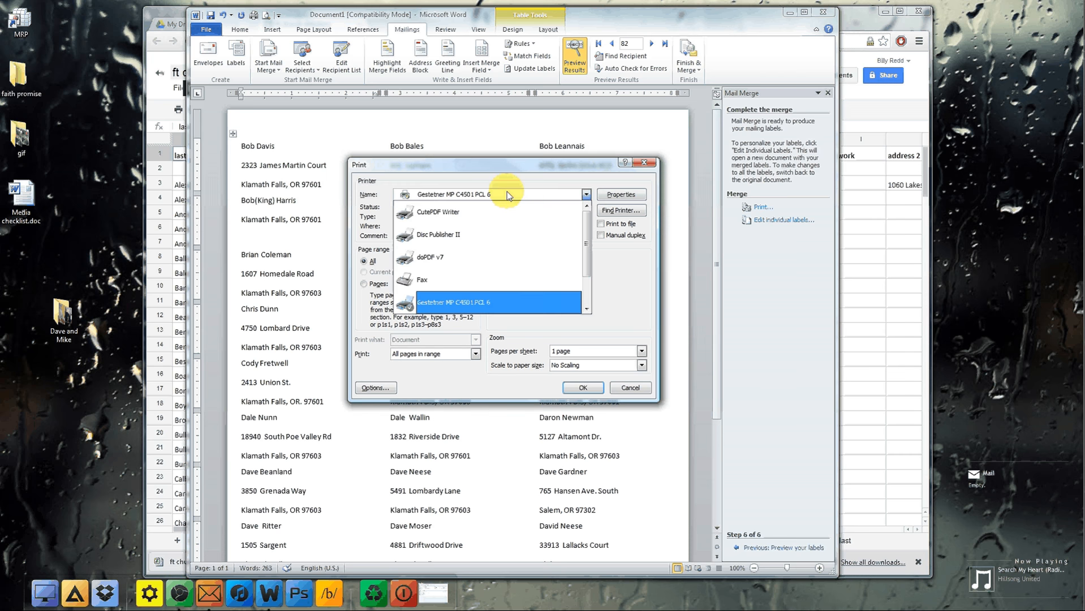
pyautogui.scroll(-1, 459, 308)
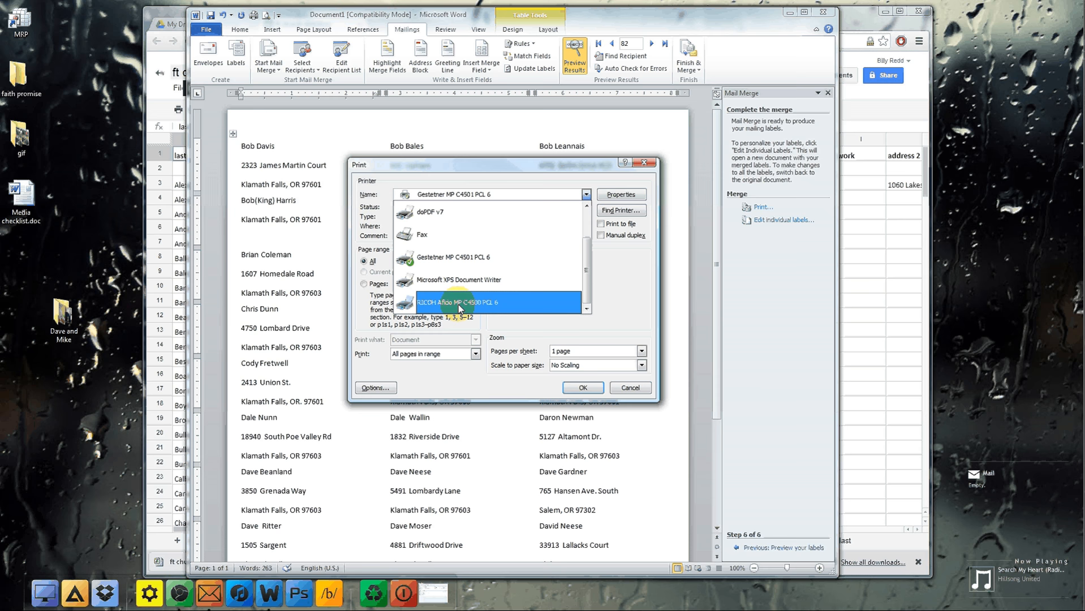
pyautogui.click(459, 306)
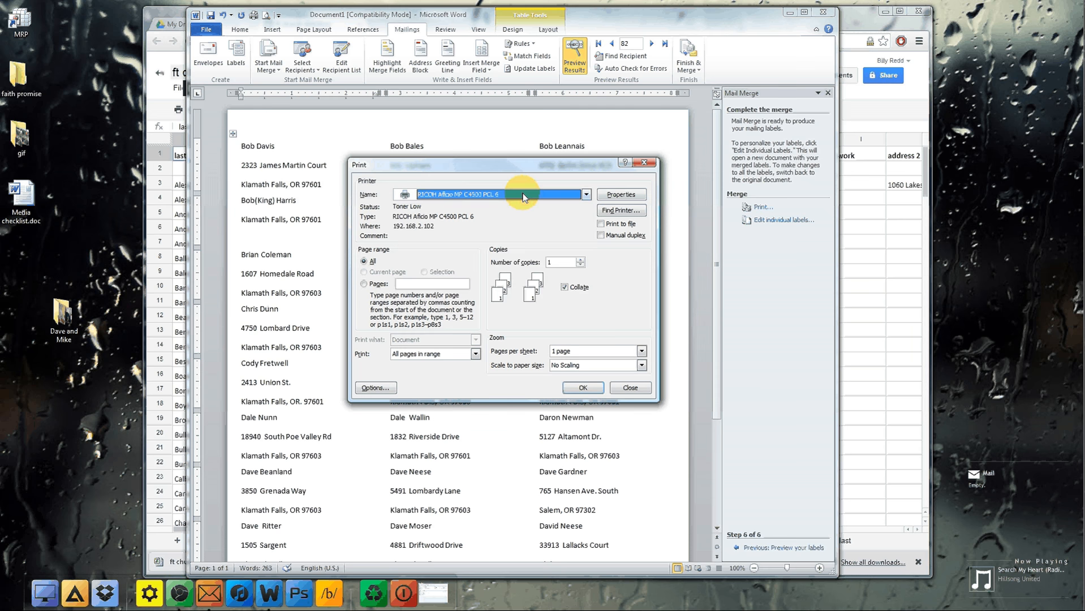
pyautogui.click(626, 196)
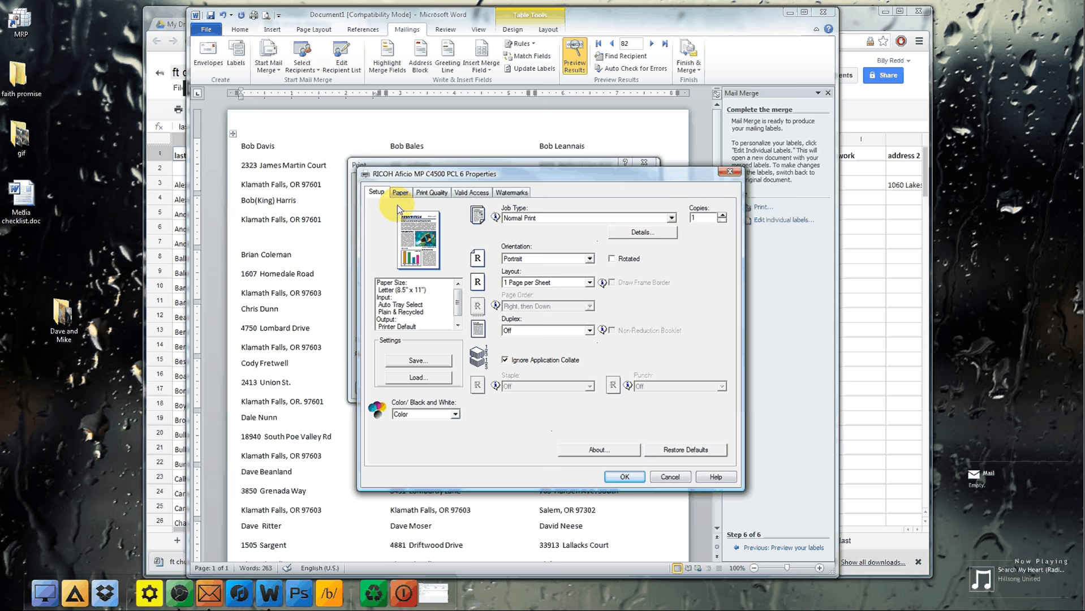
pyautogui.click(399, 192)
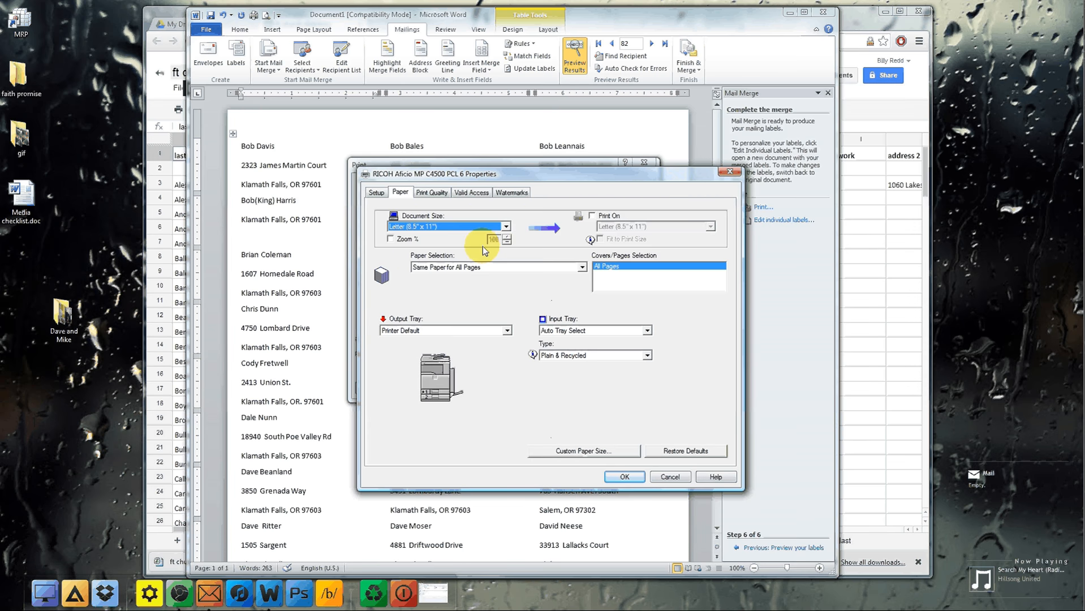
pyautogui.click(566, 331)
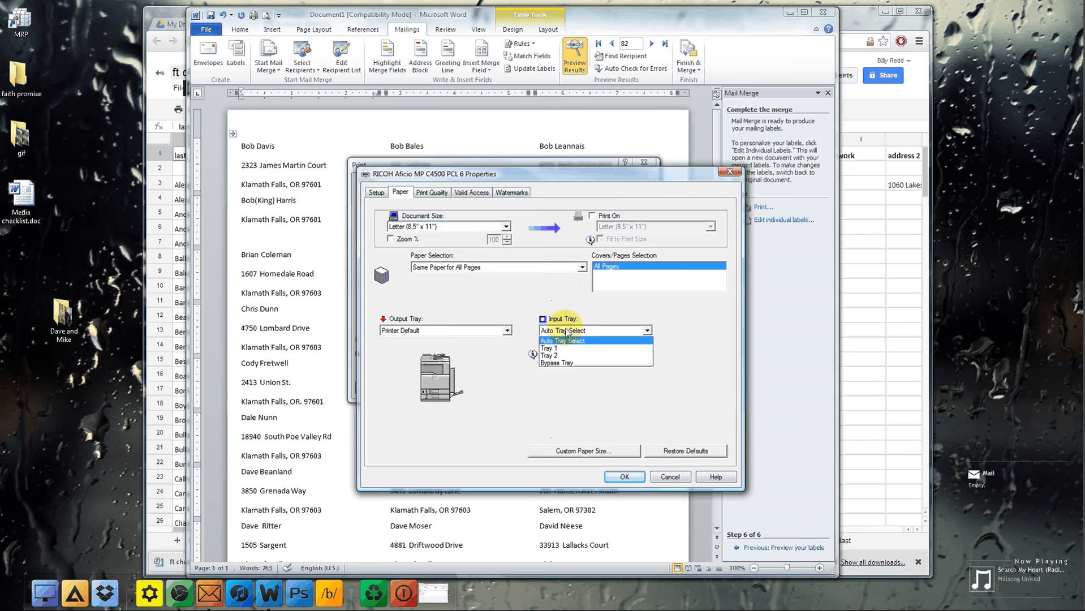
pyautogui.click(559, 364)
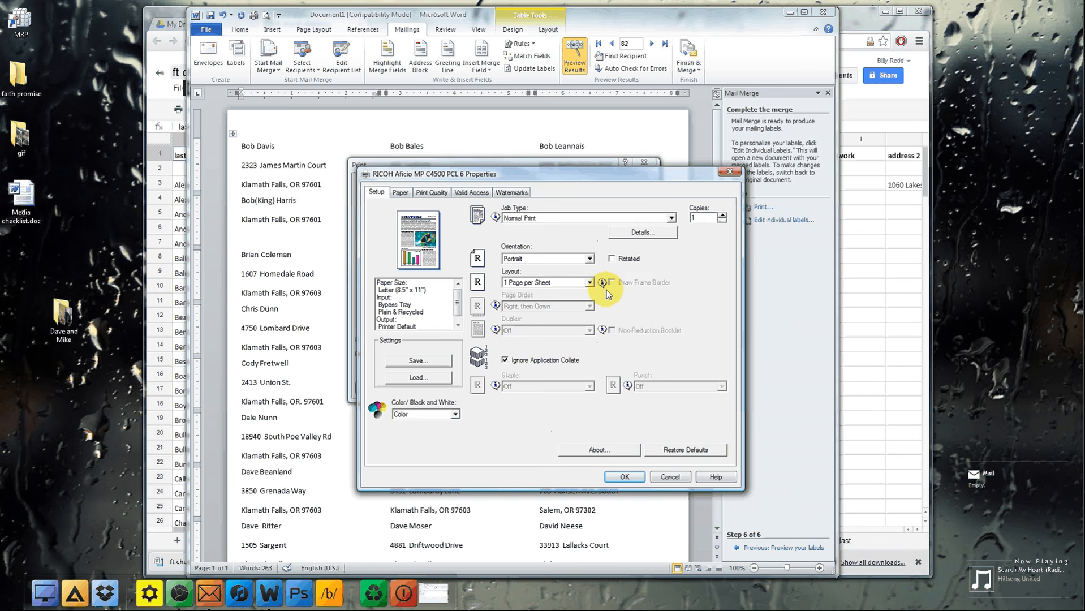
pyautogui.click(625, 476)
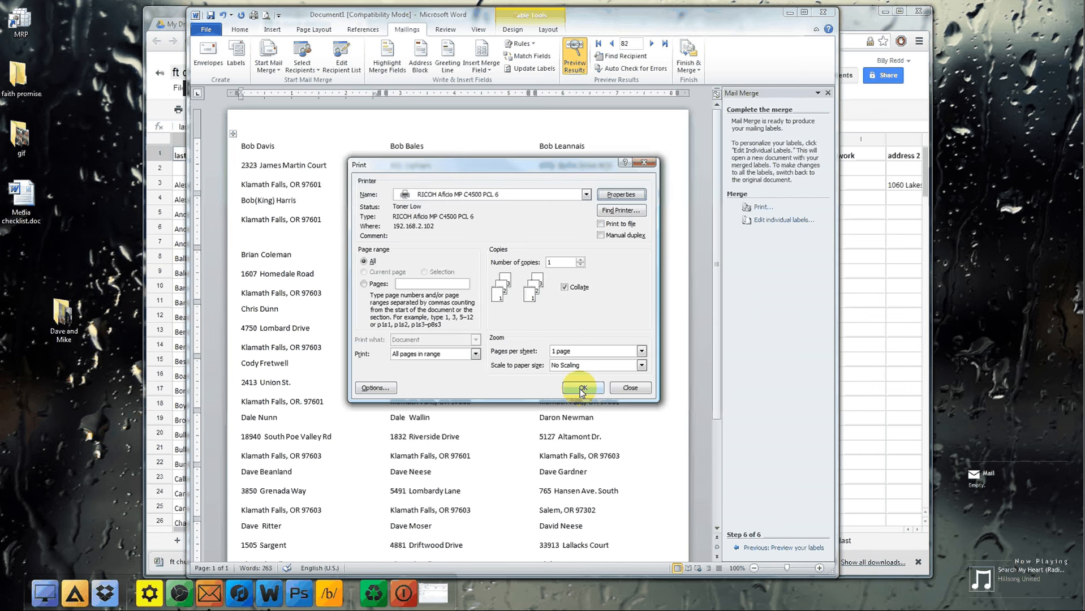